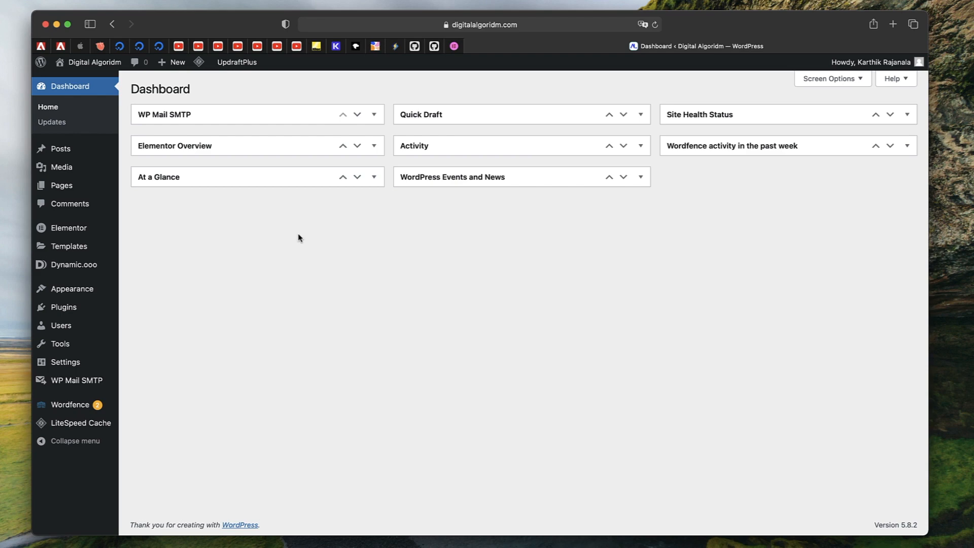
# Enable the Dynamic.ooo Template System and save its settings
pyautogui.click(75, 270)
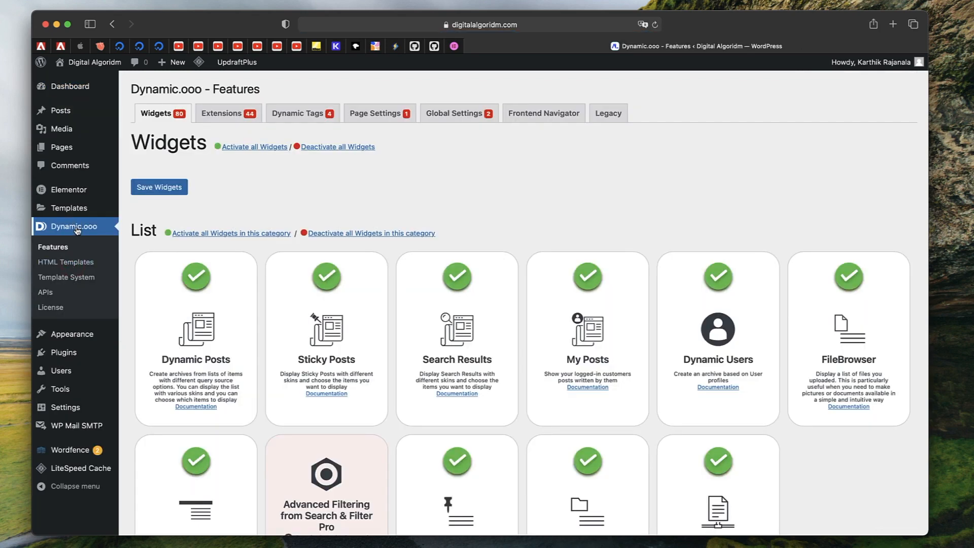
pyautogui.click(74, 278)
pyautogui.click(240, 134)
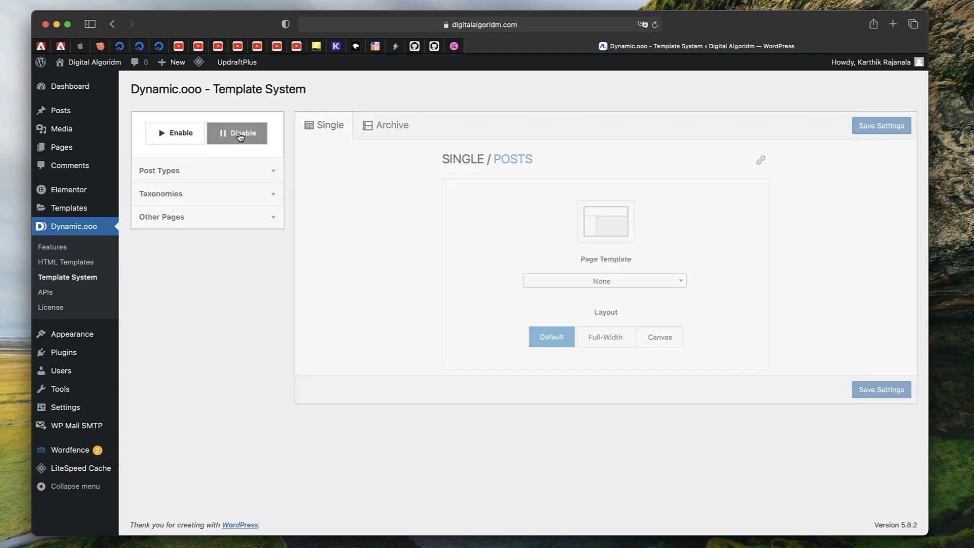
pyautogui.click(185, 132)
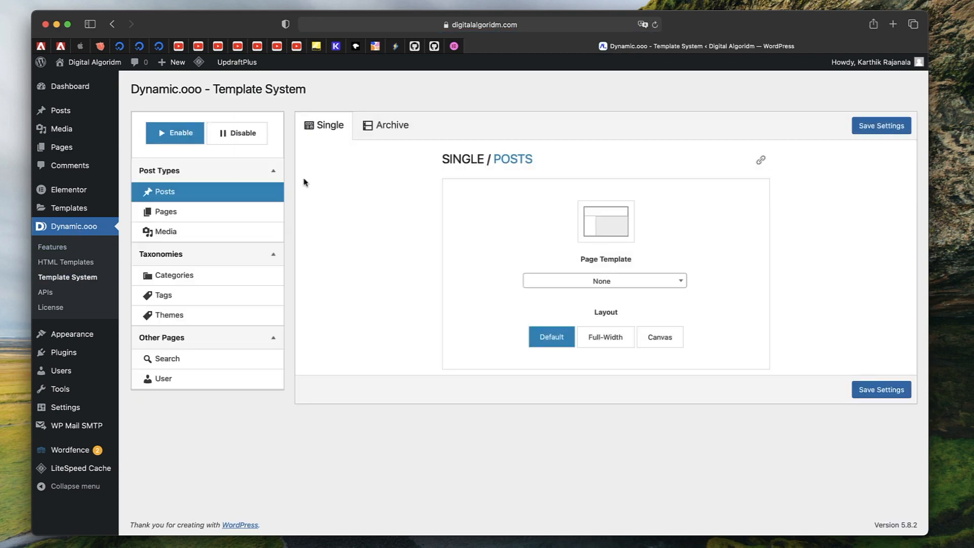
pyautogui.click(892, 128)
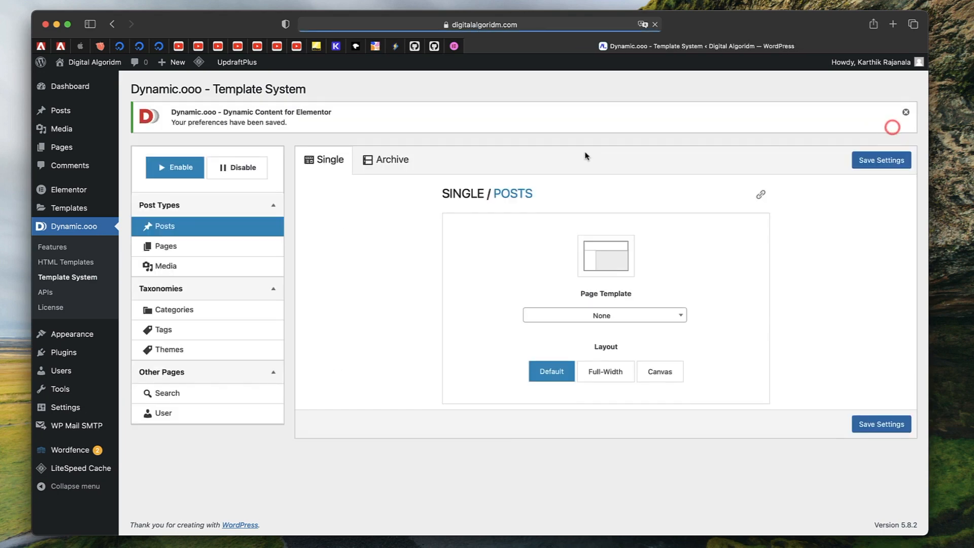
# Open the Search archive options under Other Pages in the Template System
pyautogui.click(183, 399)
pyautogui.scroll(-1, 406, 375)
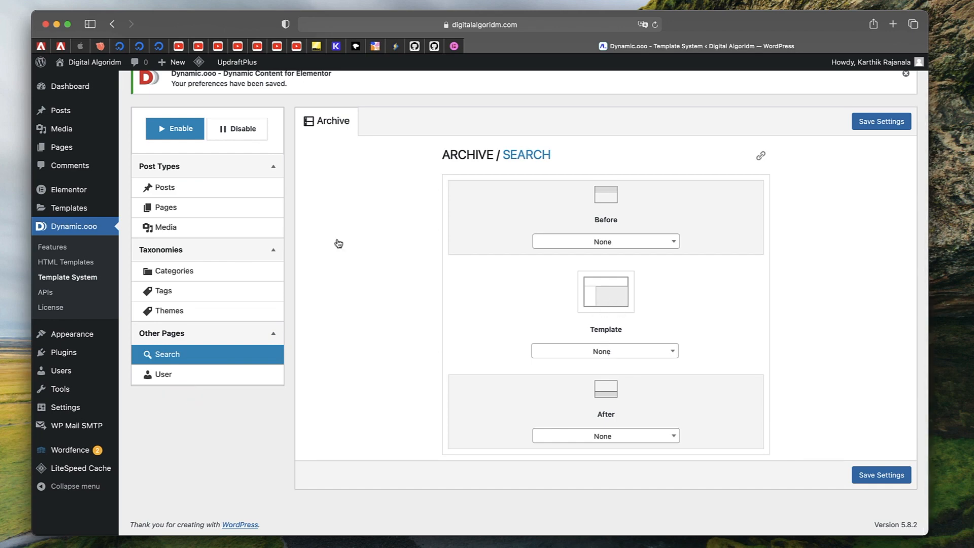
# Create a new Page template named Search Results Dynamic
pyautogui.click(77, 209)
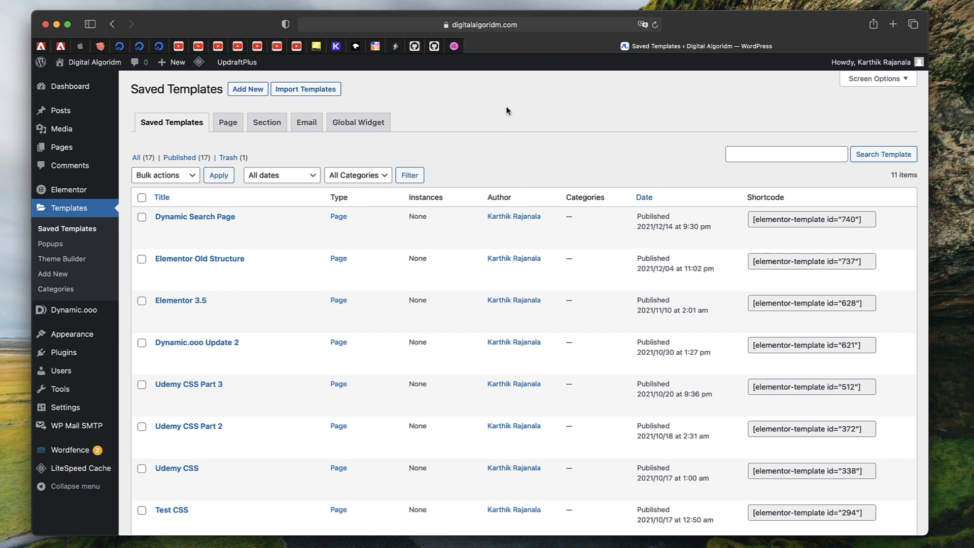
pyautogui.click(257, 90)
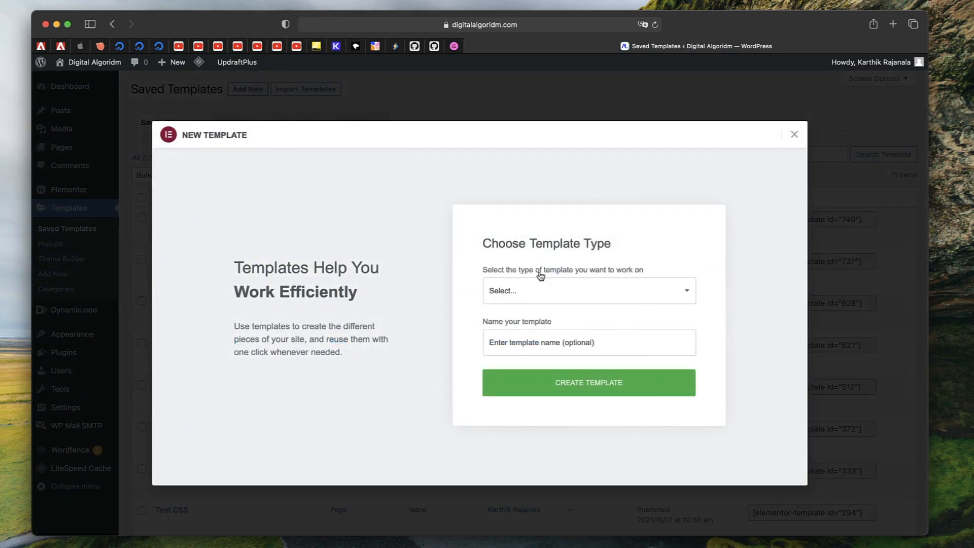
pyautogui.click(552, 297)
pyautogui.click(538, 296)
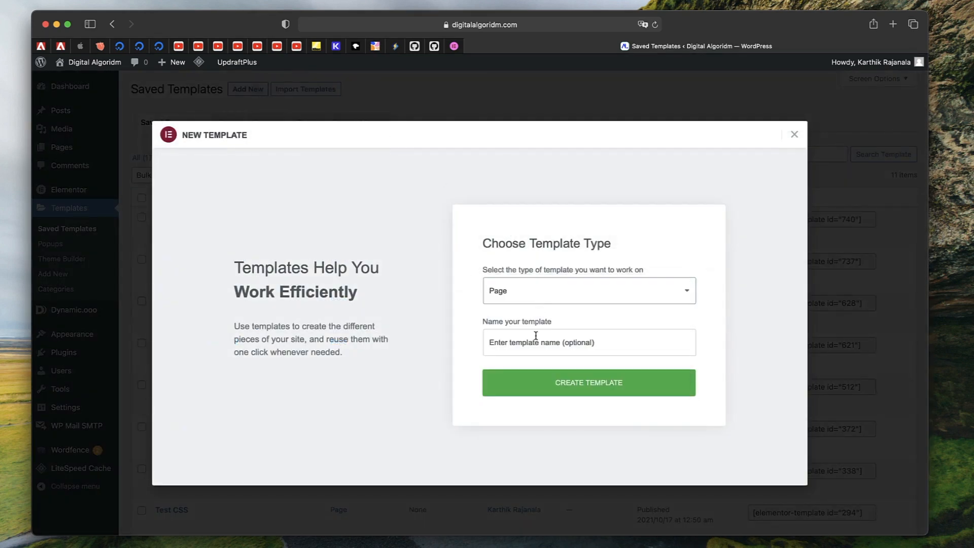
pyautogui.click(535, 336)
pyautogui.write('Sea')
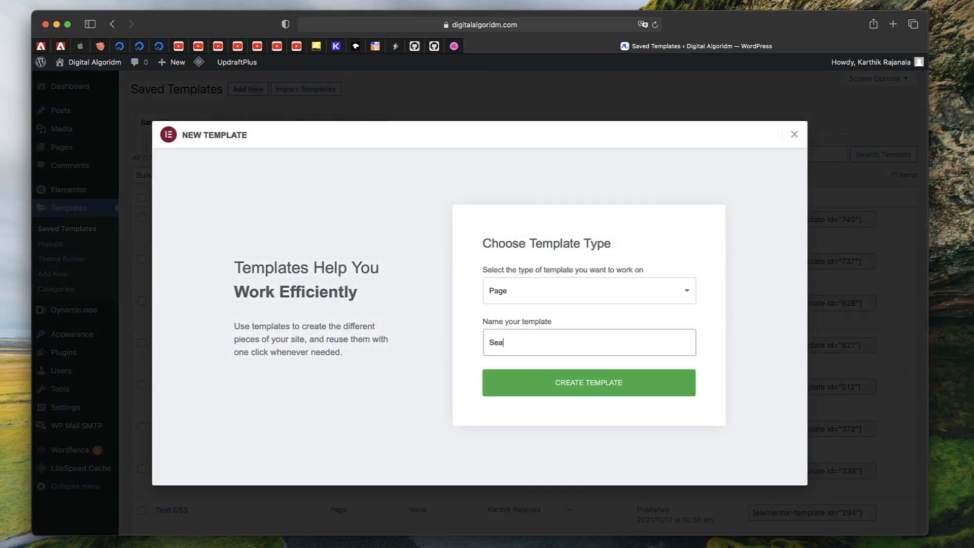
pyautogui.write('rch Results Dynamic')
pyautogui.click(569, 384)
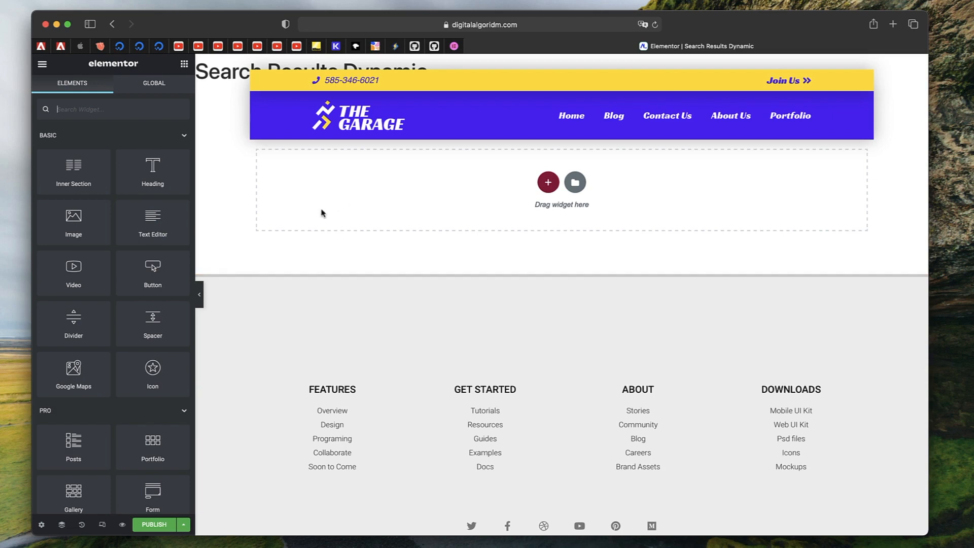
# Set the template's page layout to Elementor Canvas in the page settings
pyautogui.click(41, 526)
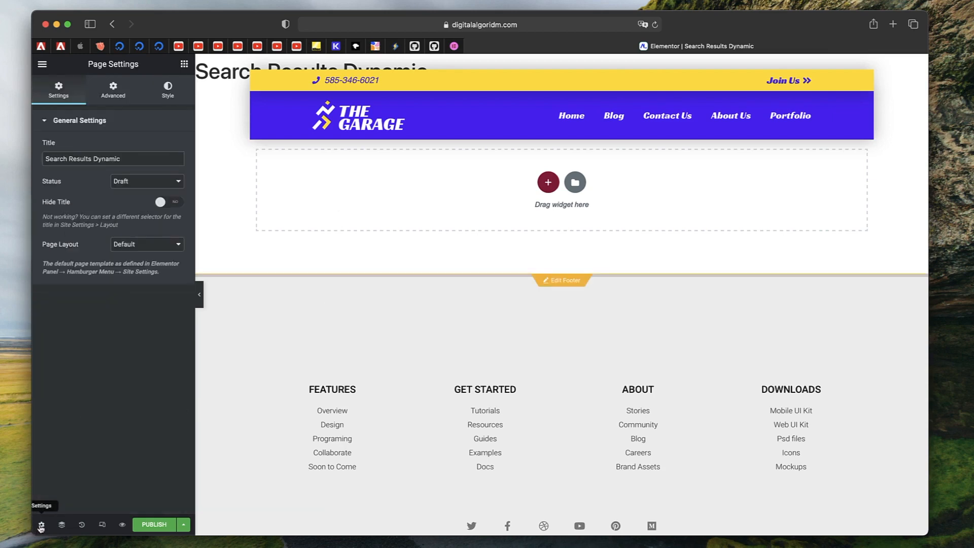
pyautogui.click(146, 245)
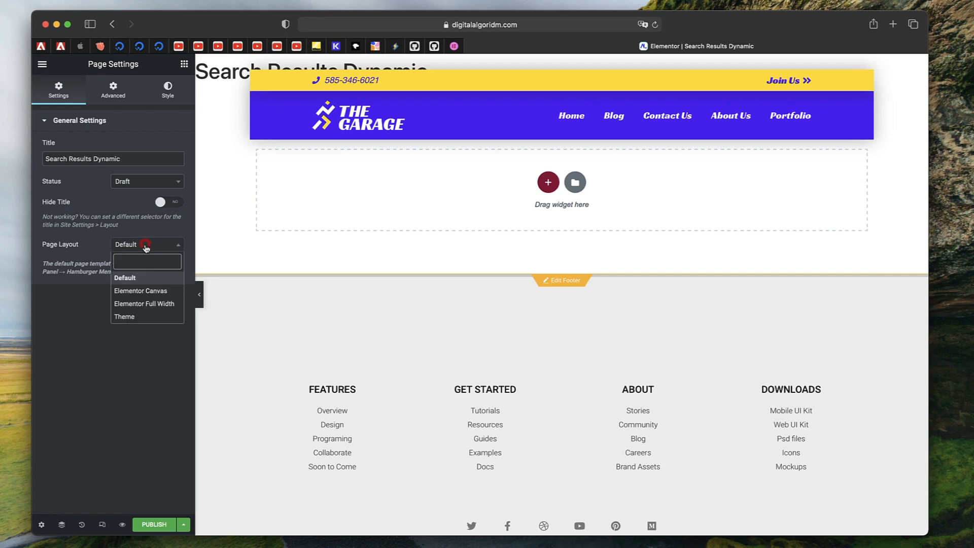
pyautogui.click(148, 289)
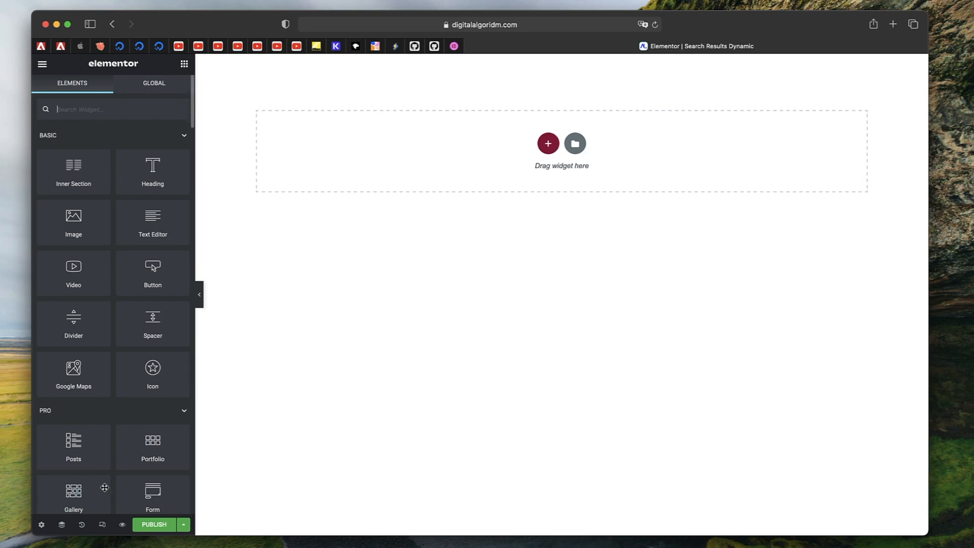
pyautogui.click(41, 524)
pyautogui.click(174, 245)
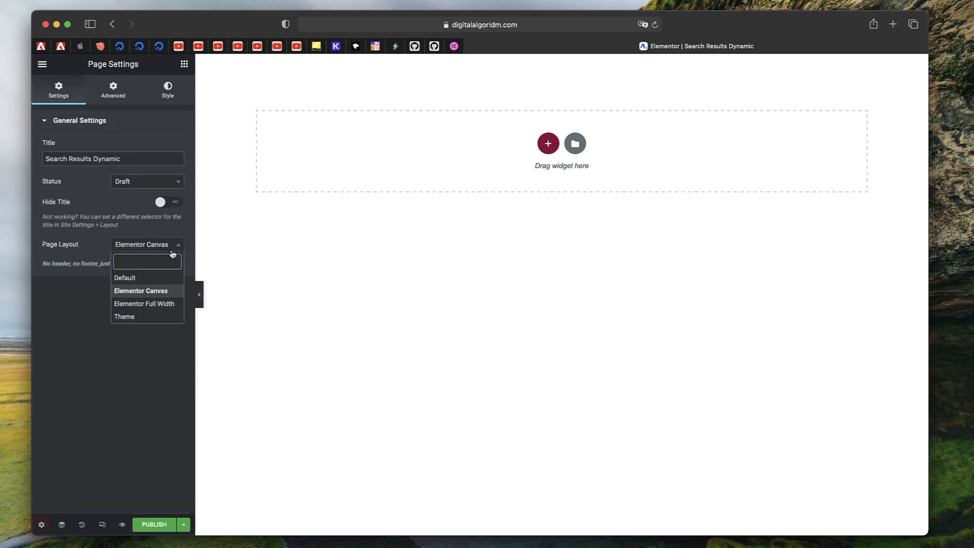
pyautogui.click(156, 291)
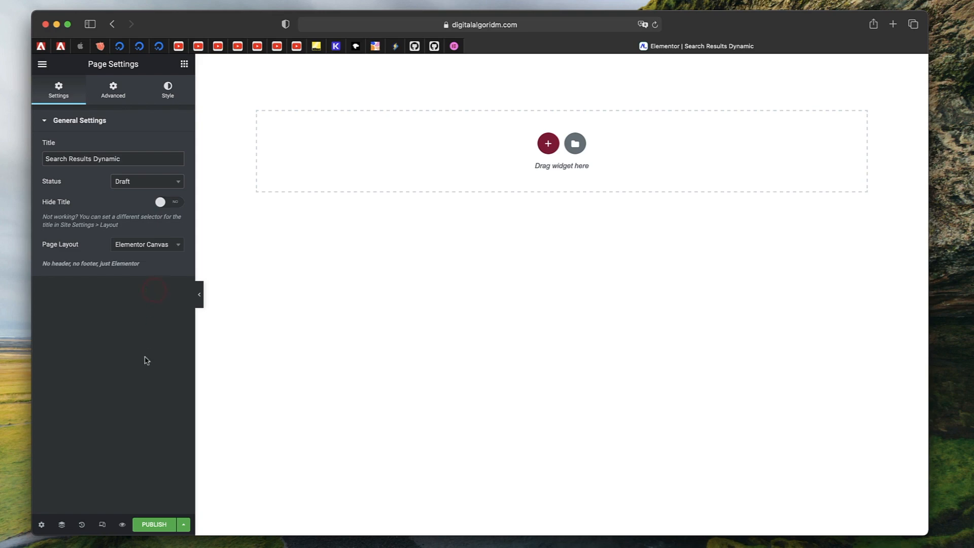
# Add the Dynamic.ooo Search Results widget to the empty page section
pyautogui.click(184, 64)
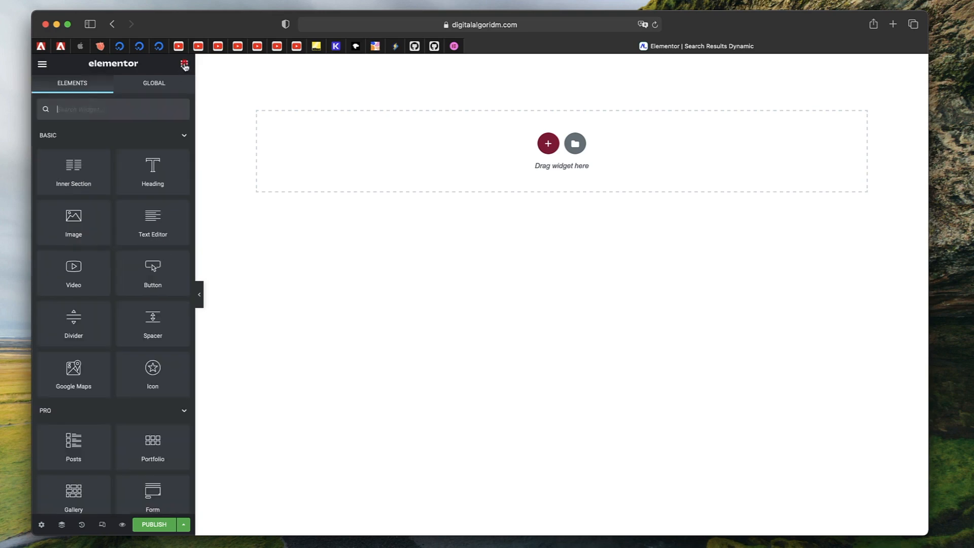
pyautogui.scroll(-8, 102, 224)
pyautogui.scroll(-15, 103, 223)
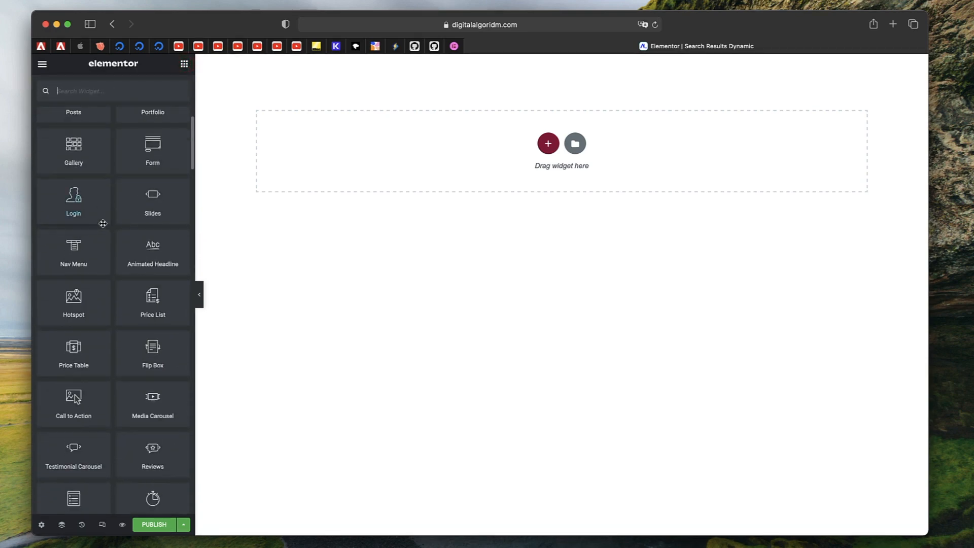
pyautogui.scroll(-8, 122, 320)
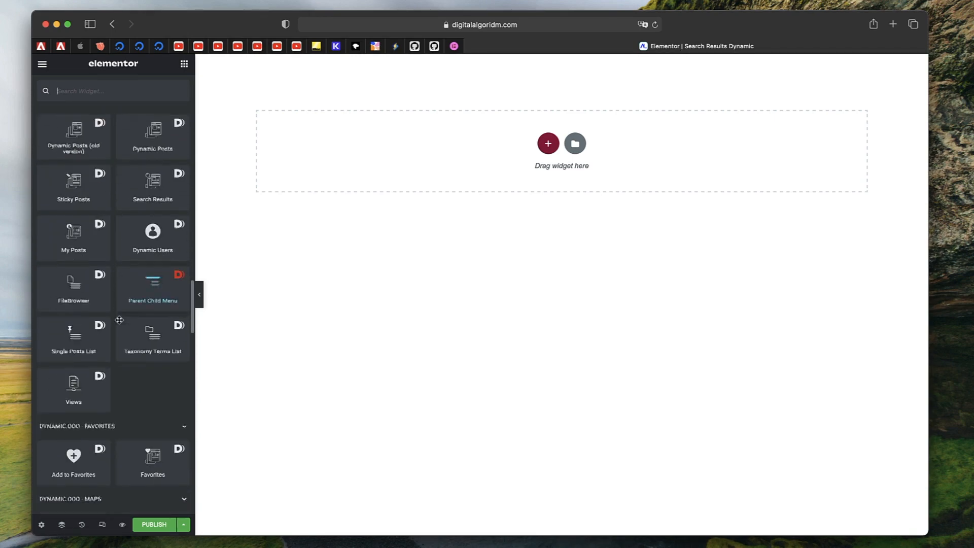
pyautogui.scroll(6, 136, 333)
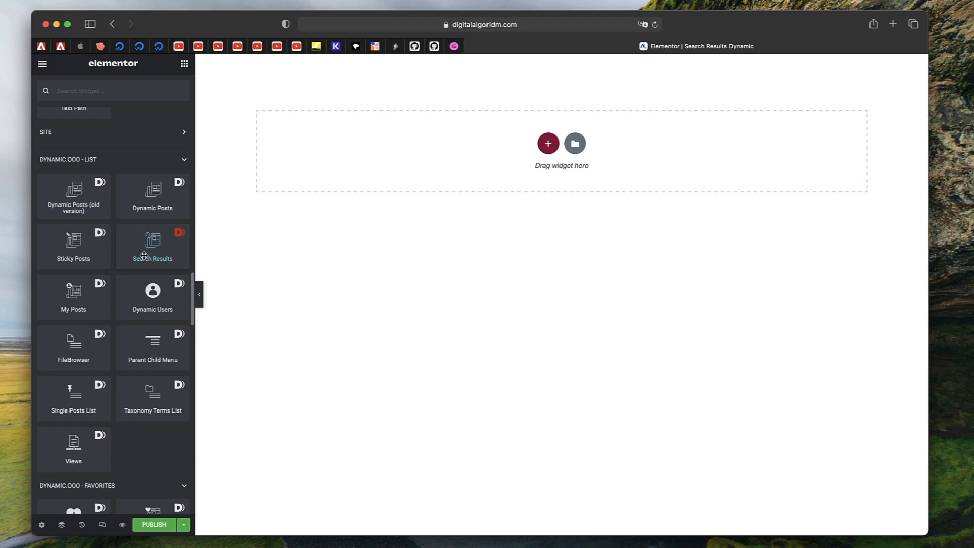
pyautogui.moveTo(144, 254); pyautogui.dragTo(389, 176)
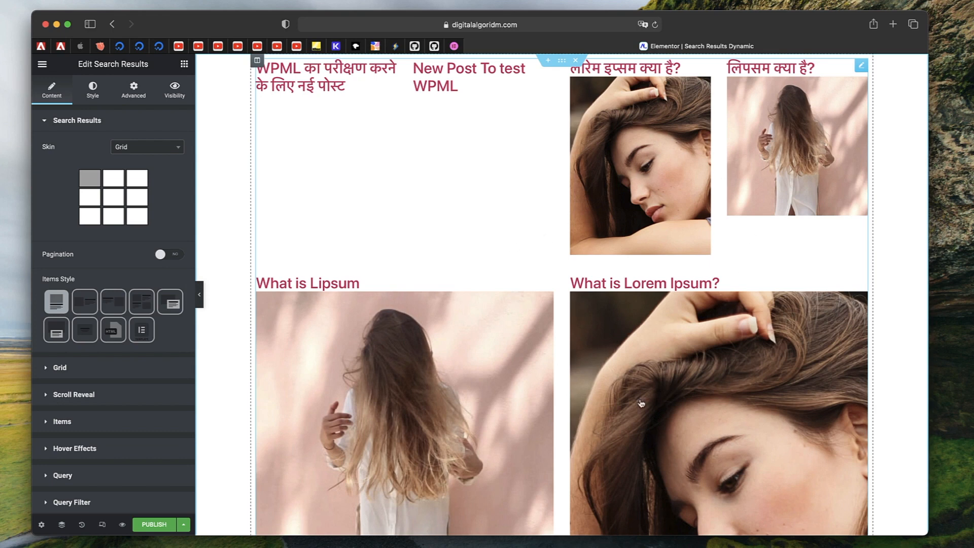
# Switch the Search Results widget's skin to Grid with Filters
pyautogui.click(864, 69)
pyautogui.click(135, 147)
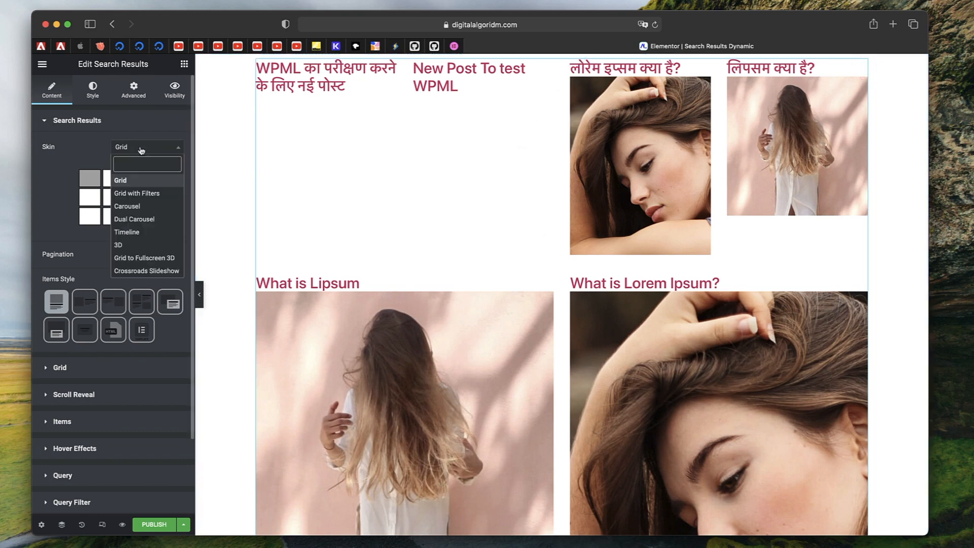
pyautogui.click(135, 194)
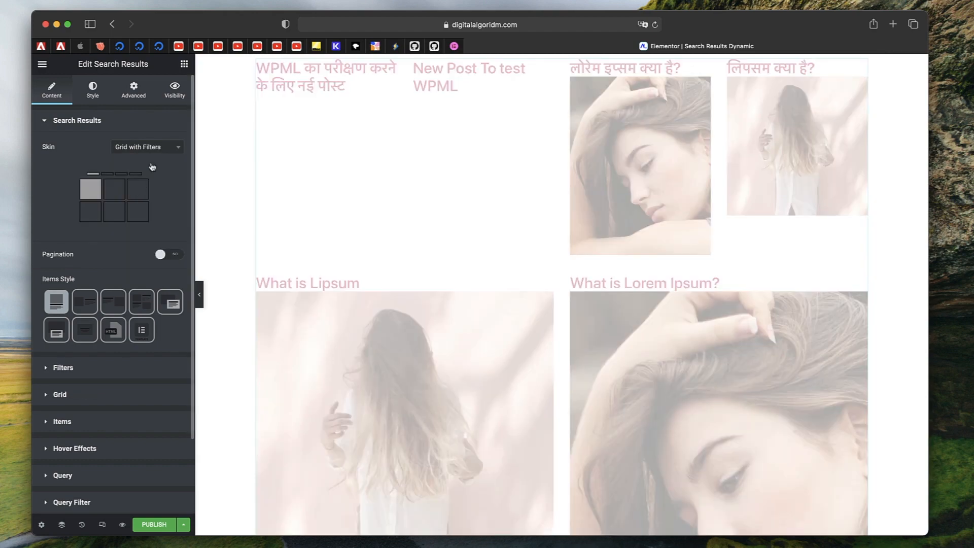
# Switch the widget's skin to Carousel and browse through its slides
pyautogui.click(165, 152)
pyautogui.click(133, 205)
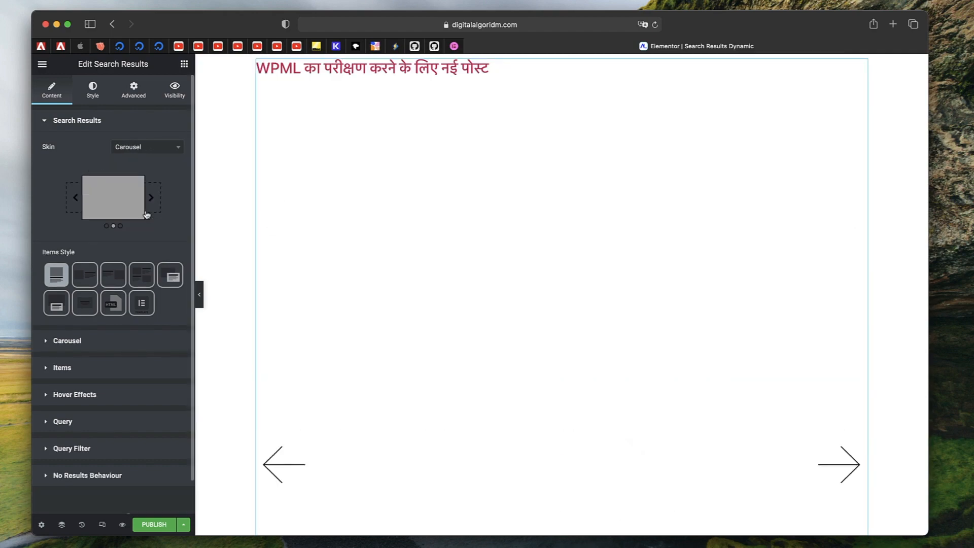
pyautogui.click(847, 219)
pyautogui.click(847, 220)
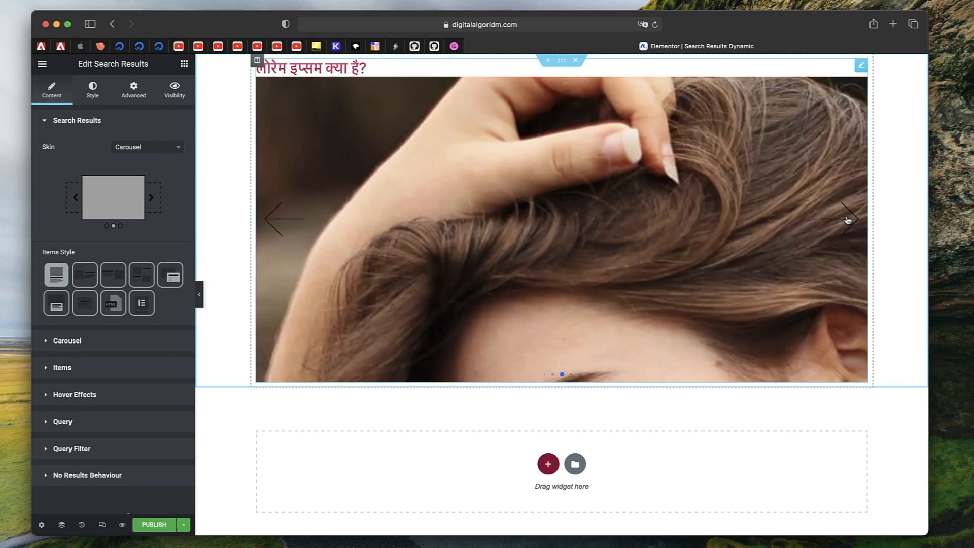
pyautogui.click(847, 220)
pyautogui.click(847, 220)
pyautogui.click(847, 219)
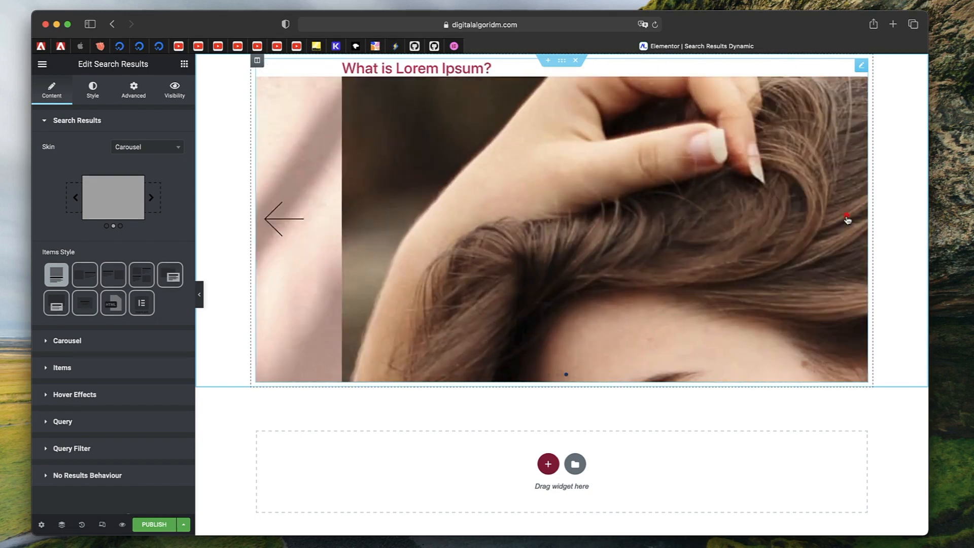
# Switch the widget's skin to Timeline and scroll through the timeline preview
pyautogui.click(154, 146)
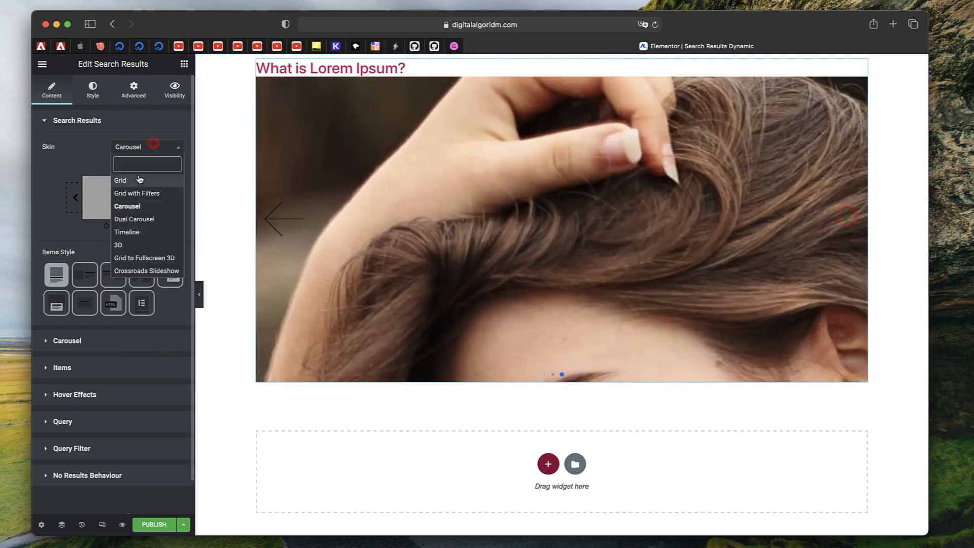
pyautogui.click(132, 232)
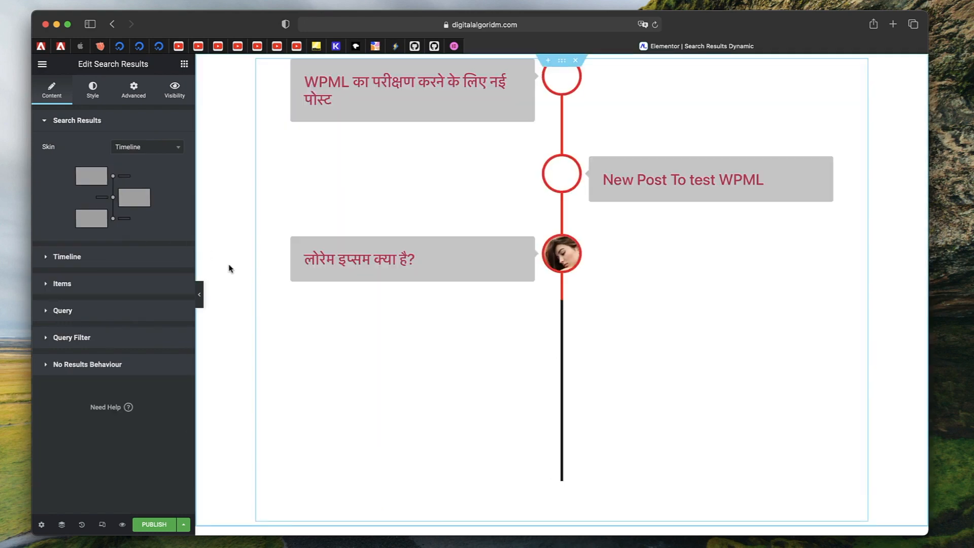
pyautogui.scroll(-5, 423, 234)
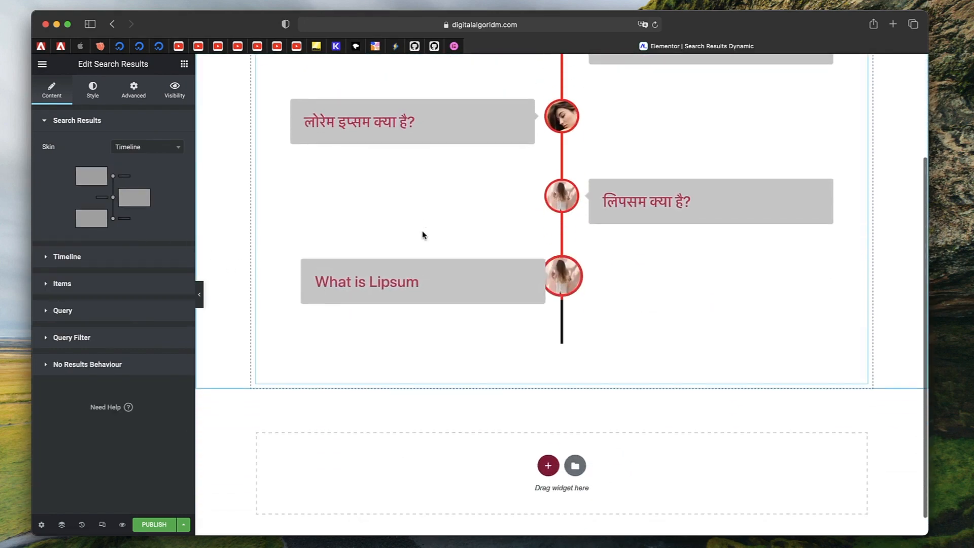
pyautogui.scroll(5, 423, 234)
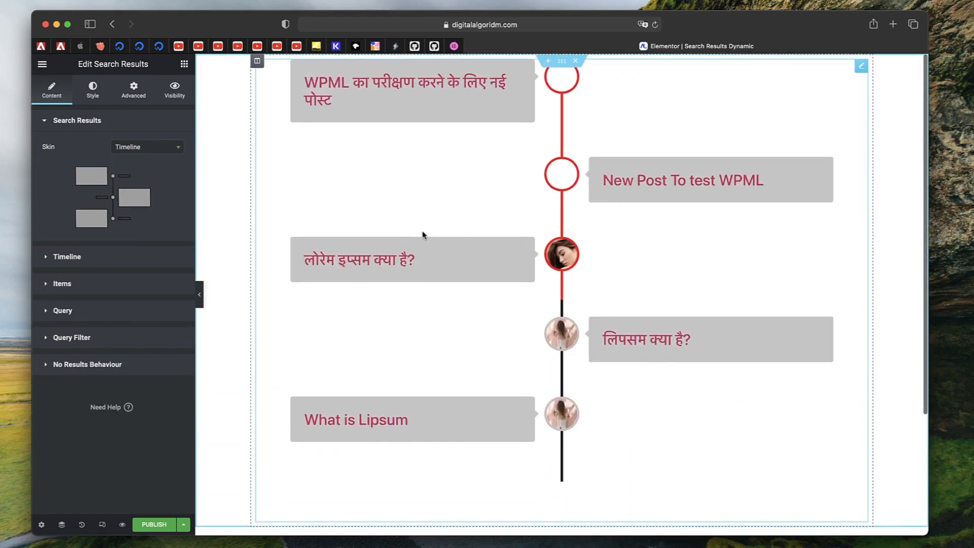
# Switch the widget's skin to 3D and advance the 3D carousel once
pyautogui.click(148, 147)
pyautogui.click(147, 245)
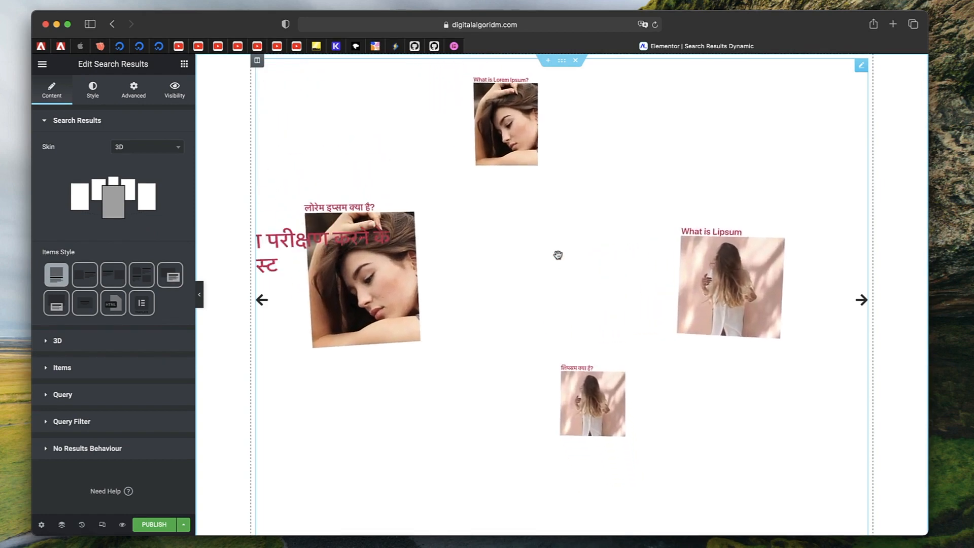
pyautogui.click(862, 300)
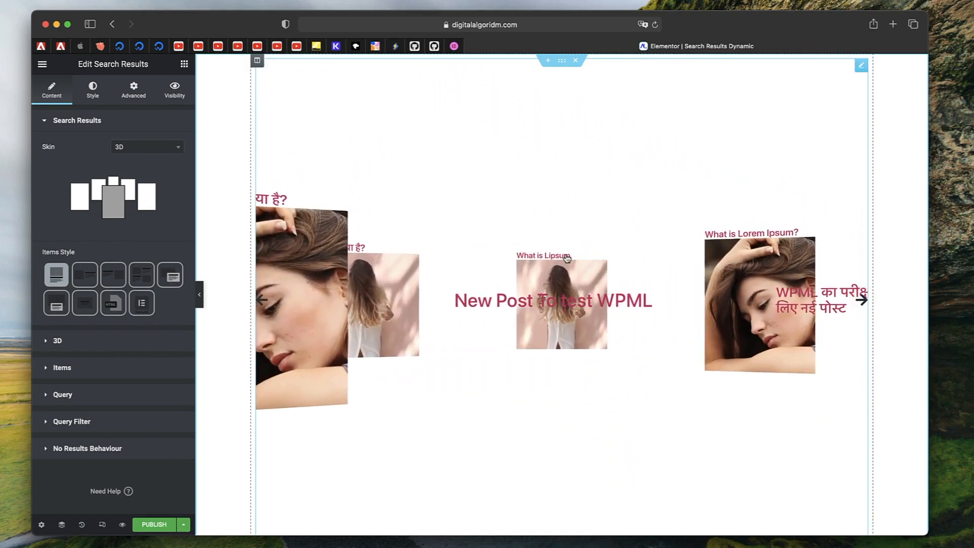
# Switch the widget's skin to Crossroads Slideshow and step forward through two slides
pyautogui.click(157, 148)
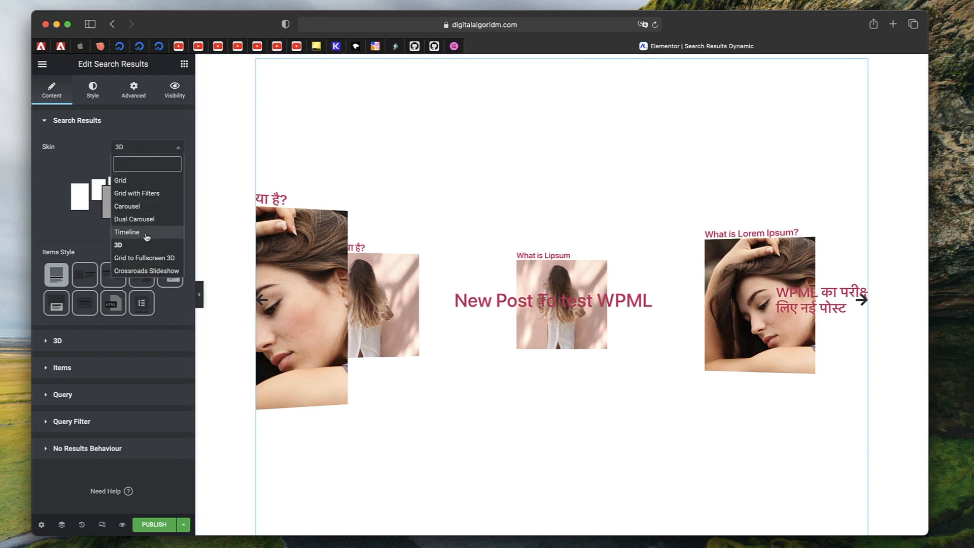
pyautogui.click(152, 270)
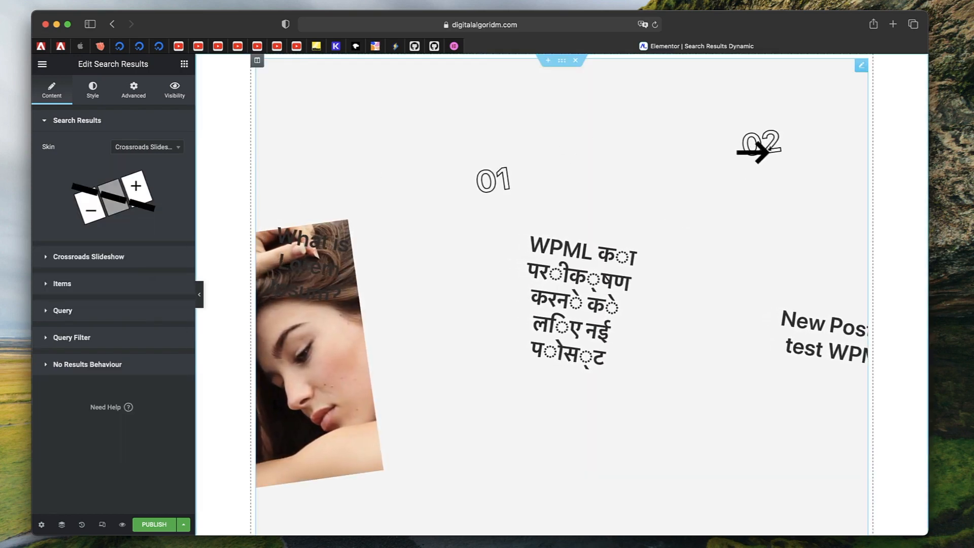
pyautogui.click(758, 151)
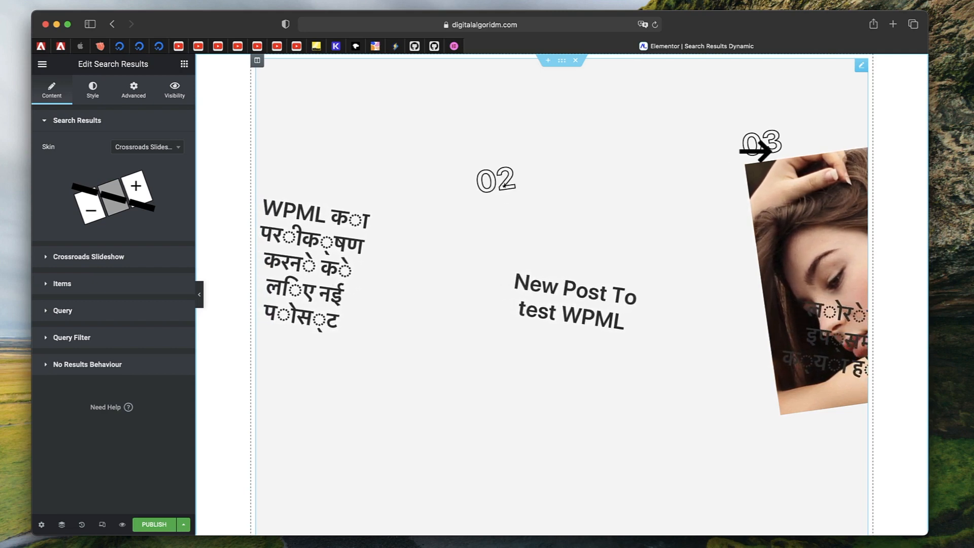
pyautogui.click(758, 152)
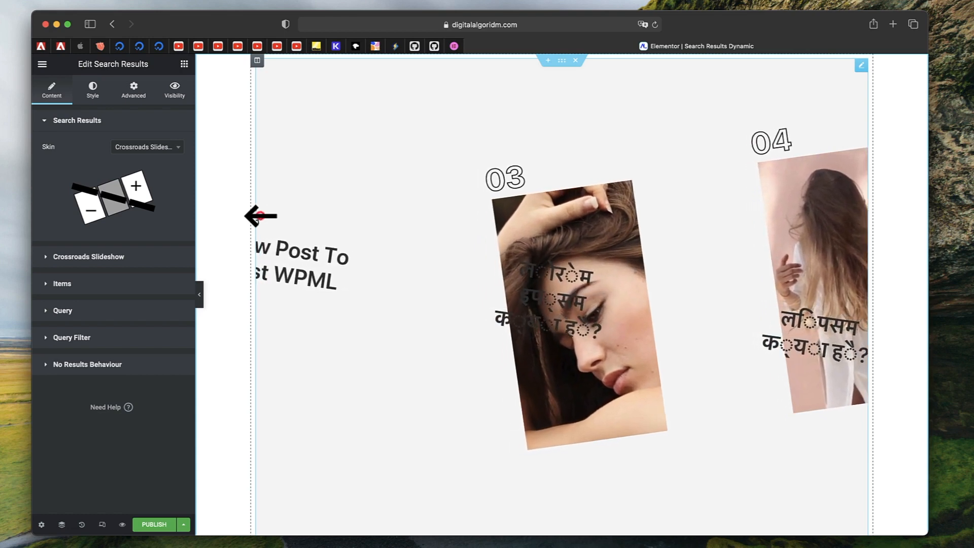
# Step the slideshow back one slide and set the Crossroads Slideshow caption text to Publish Date
pyautogui.click(260, 215)
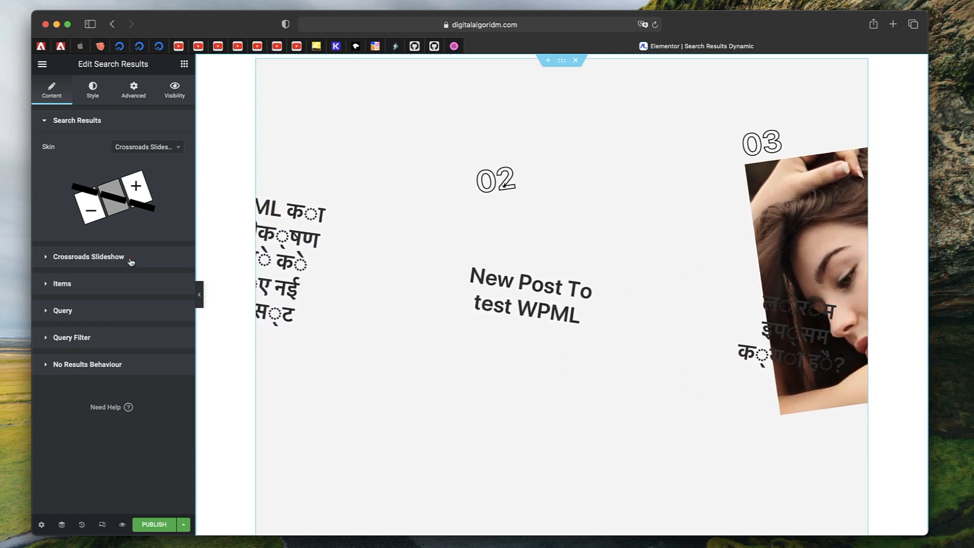
pyautogui.click(131, 261)
pyautogui.click(146, 188)
pyautogui.click(147, 194)
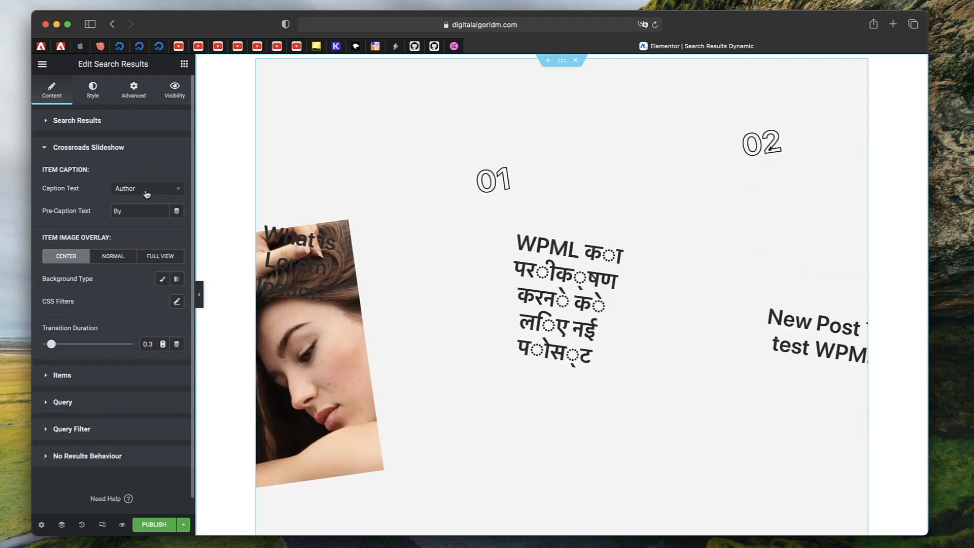
pyautogui.click(145, 188)
pyautogui.click(136, 220)
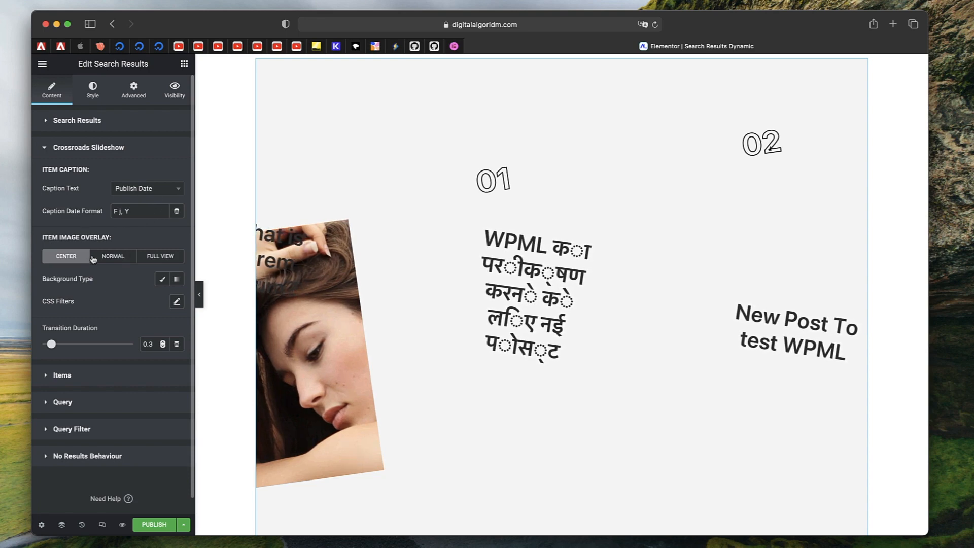
# Set the item image overlay background type to Classic and review its color, image and opacity options
pyautogui.click(163, 279)
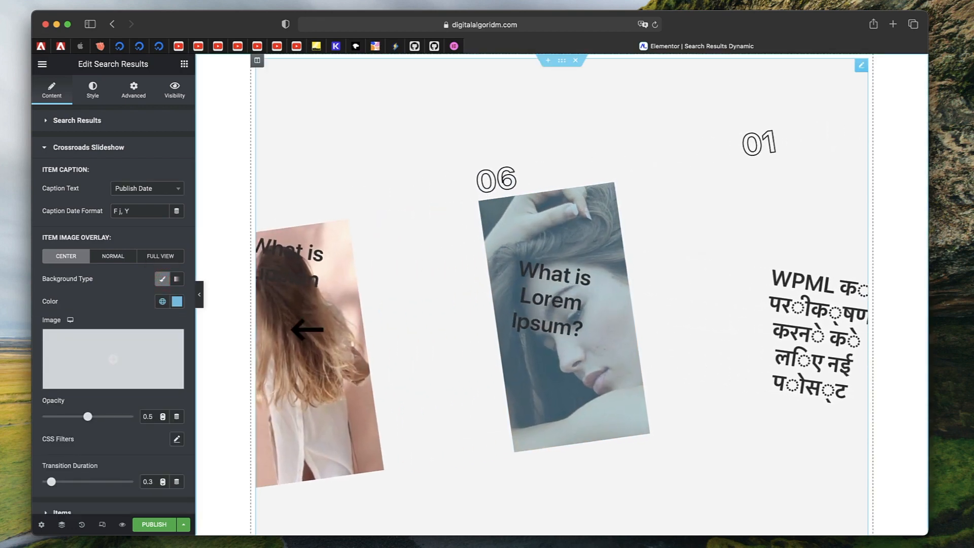
pyautogui.scroll(-3, 122, 294)
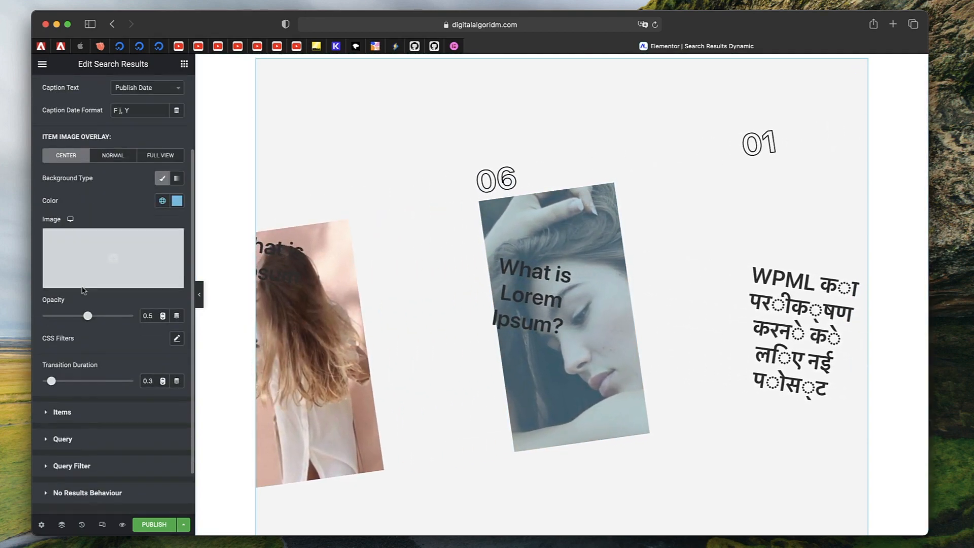
pyautogui.scroll(1, 99, 311)
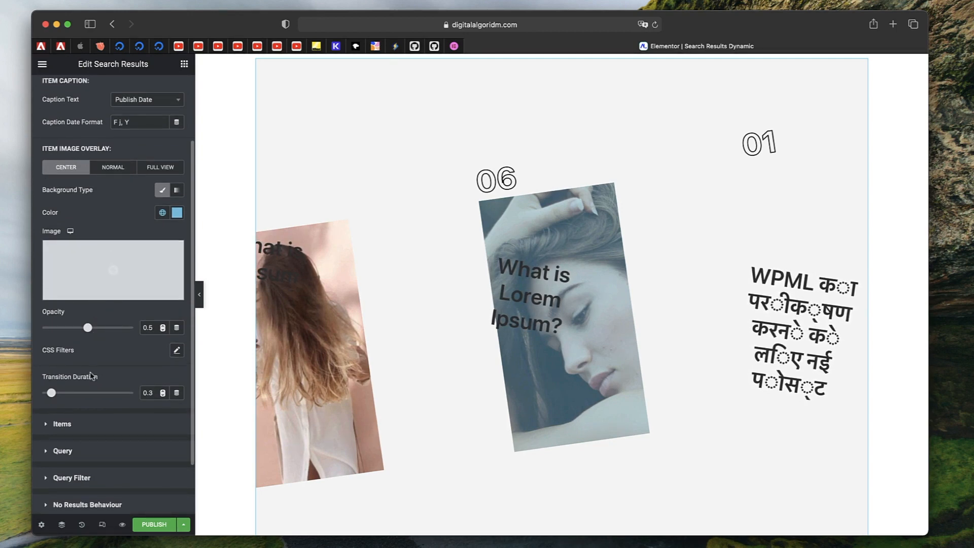
pyautogui.scroll(-2, 92, 375)
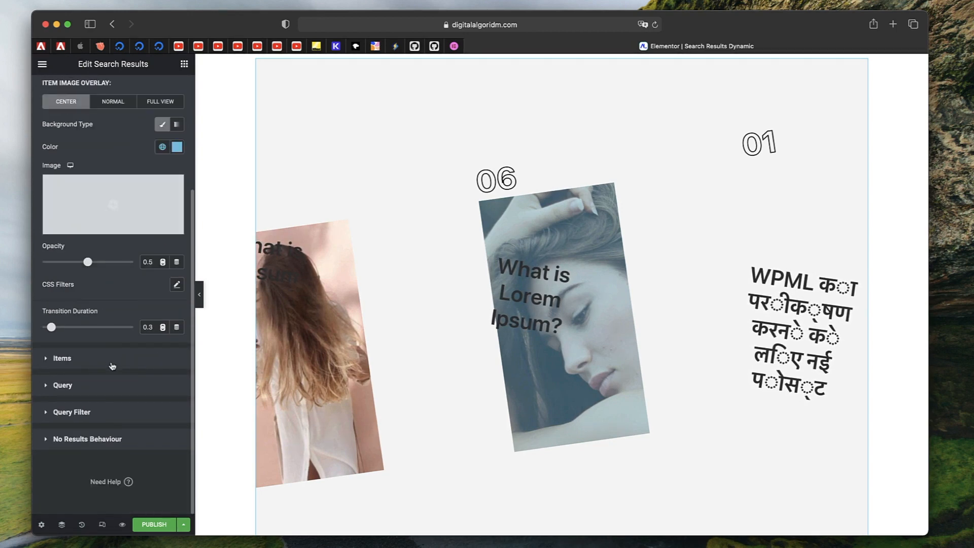
# Add a new item to the Items list and change its type to Date
pyautogui.click(109, 356)
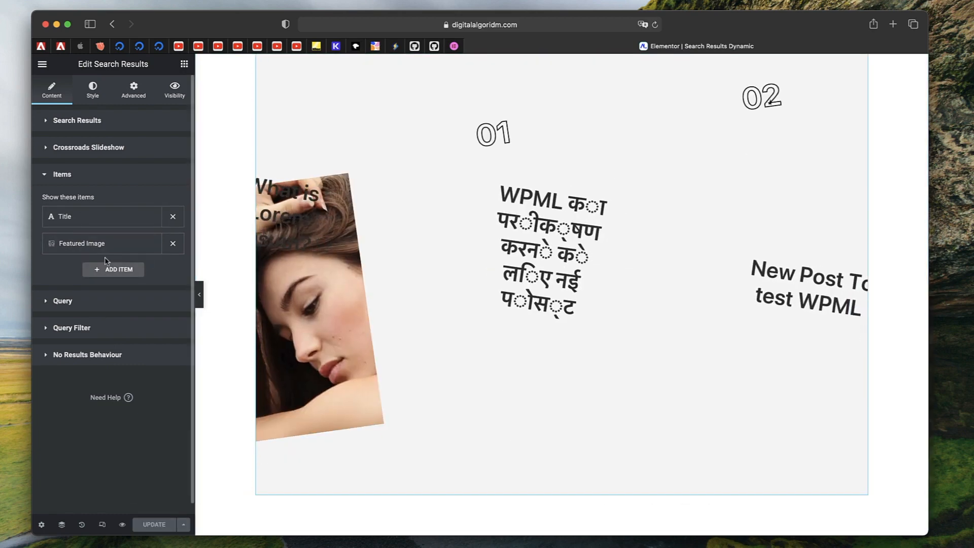
pyautogui.click(110, 270)
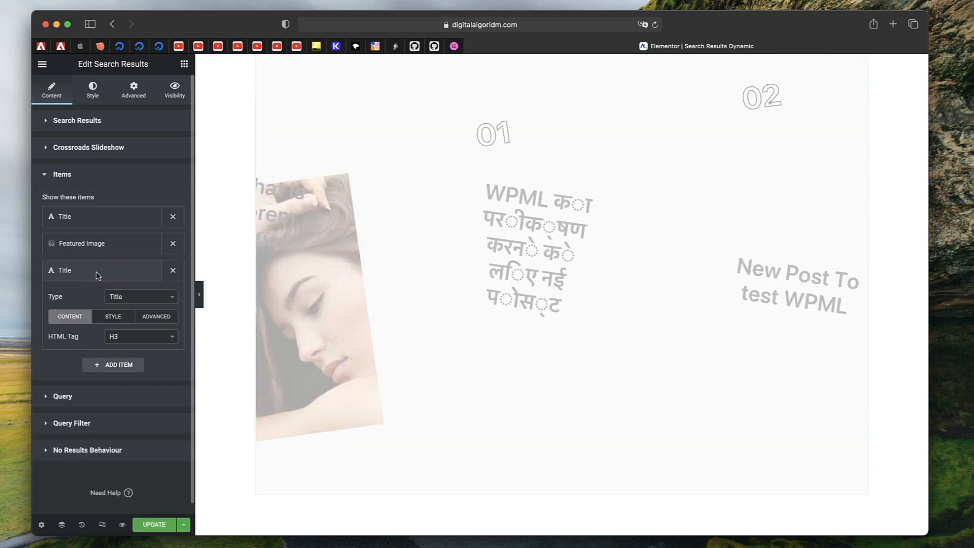
pyautogui.click(141, 298)
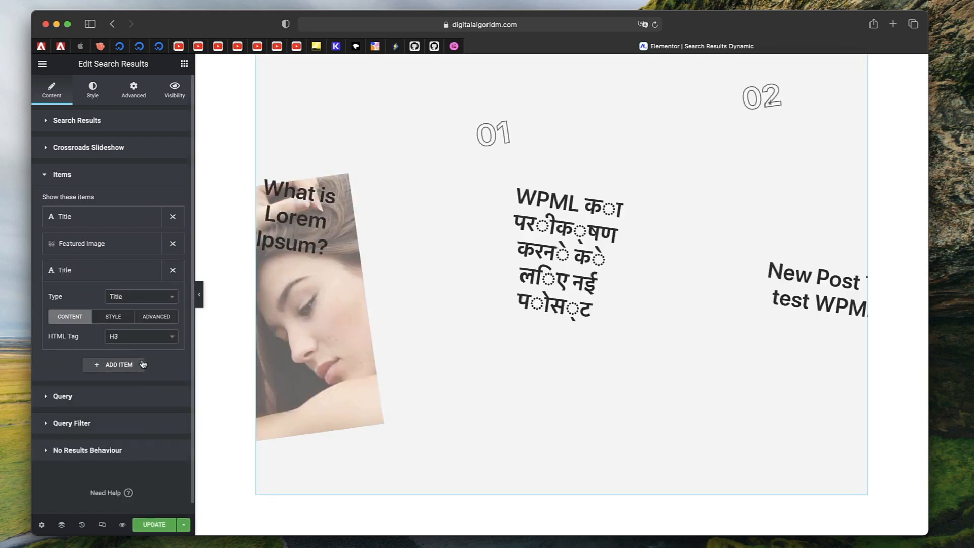
pyautogui.click(136, 298)
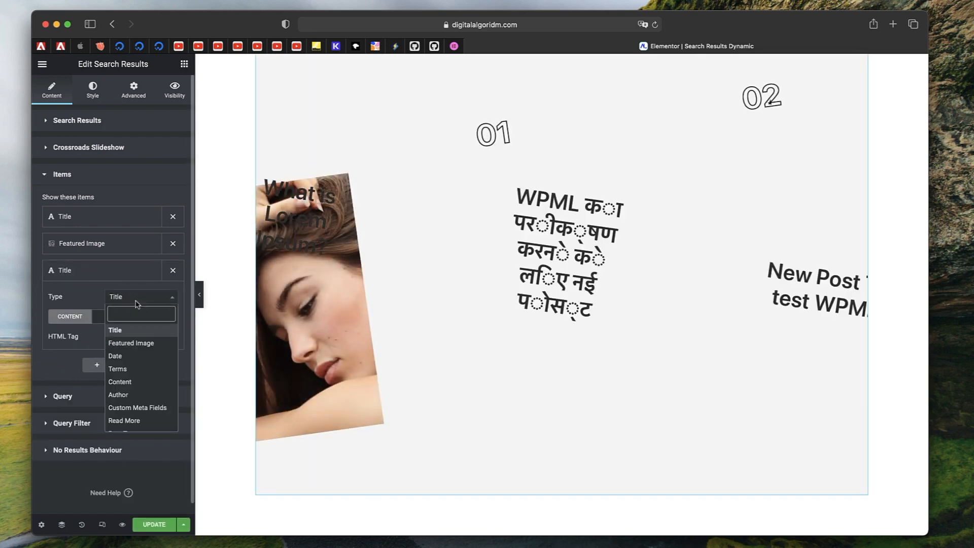
pyautogui.click(130, 356)
pyautogui.click(130, 355)
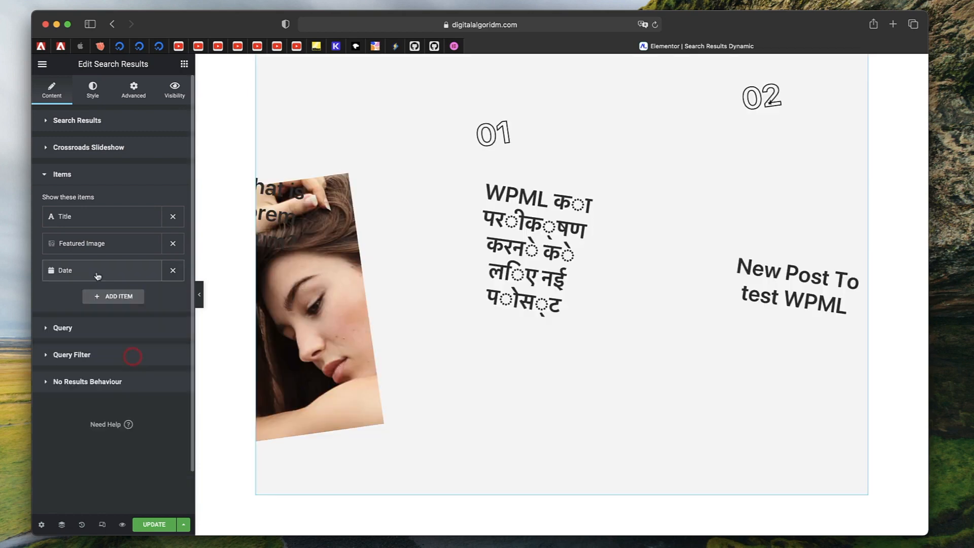
# Reselect Publish Date as the slideshow caption text and collapse the Crossroads Slideshow section
pyautogui.click(86, 148)
pyautogui.click(132, 191)
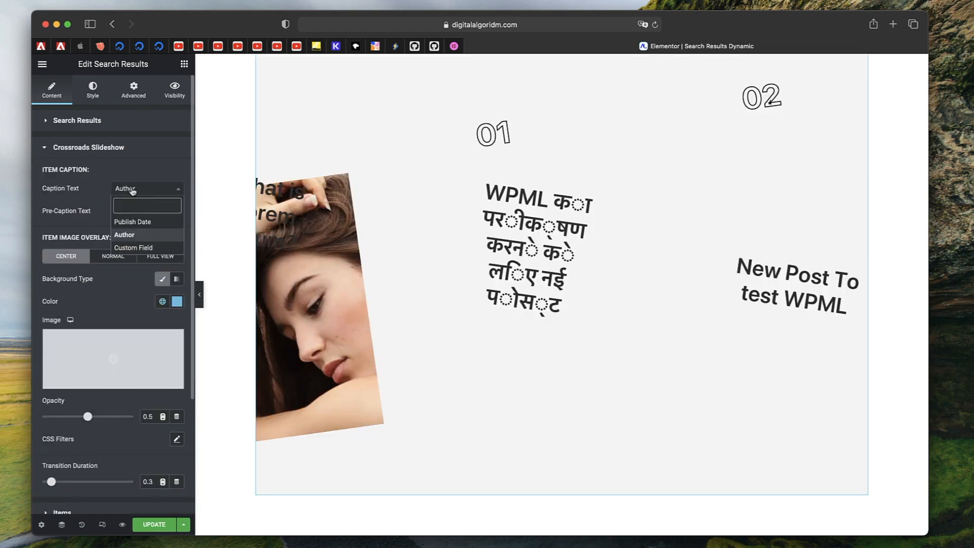
pyautogui.click(136, 220)
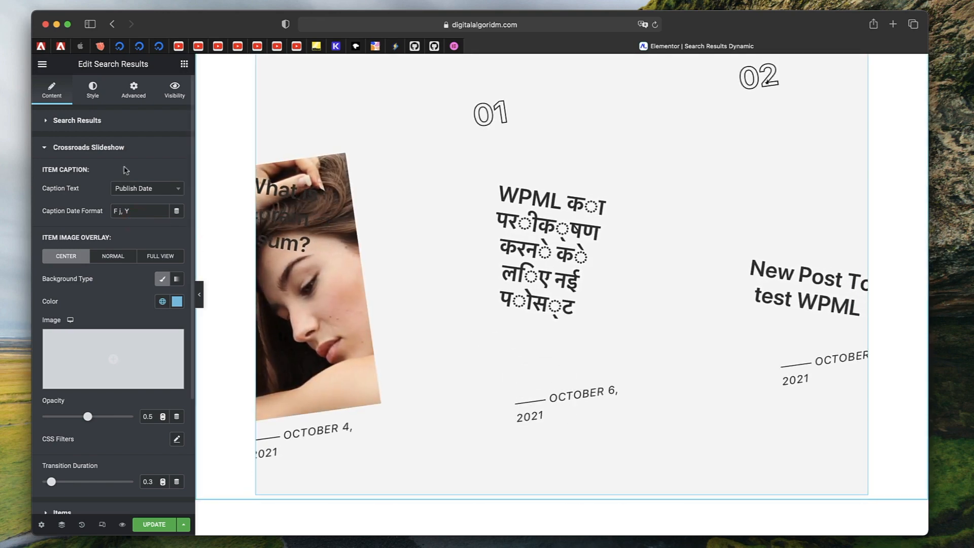
pyautogui.click(96, 146)
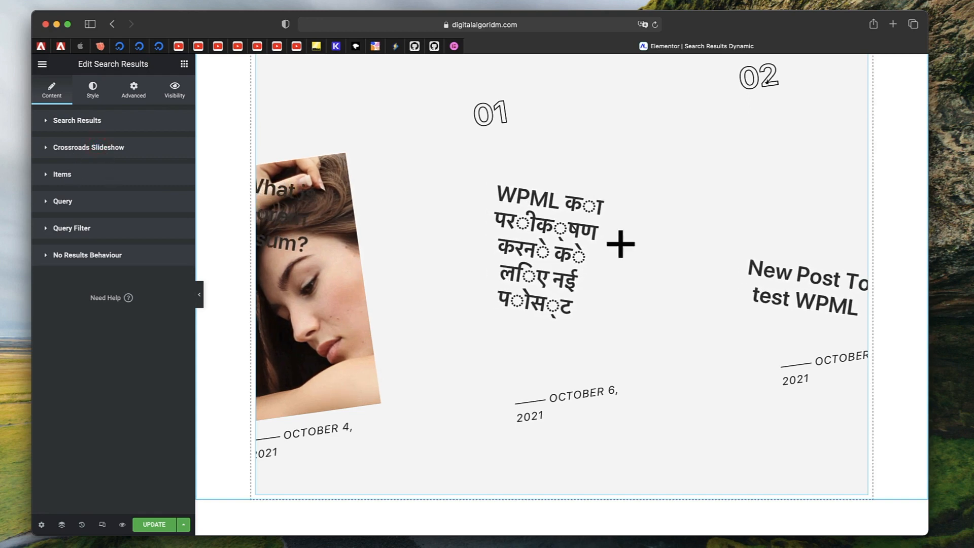
# Open a slide's post in the preview, close it, and step the slideshow back one slide
pyautogui.click(524, 261)
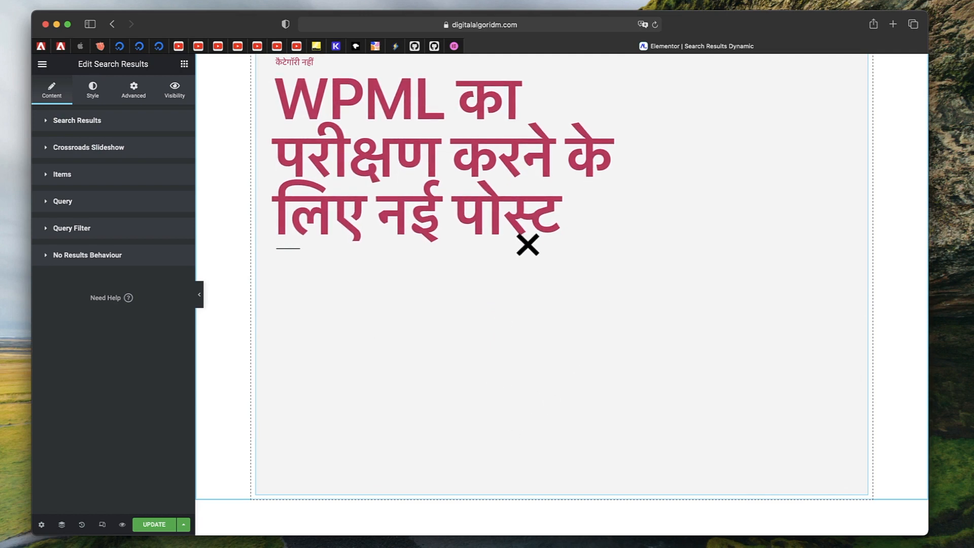
pyautogui.click(508, 222)
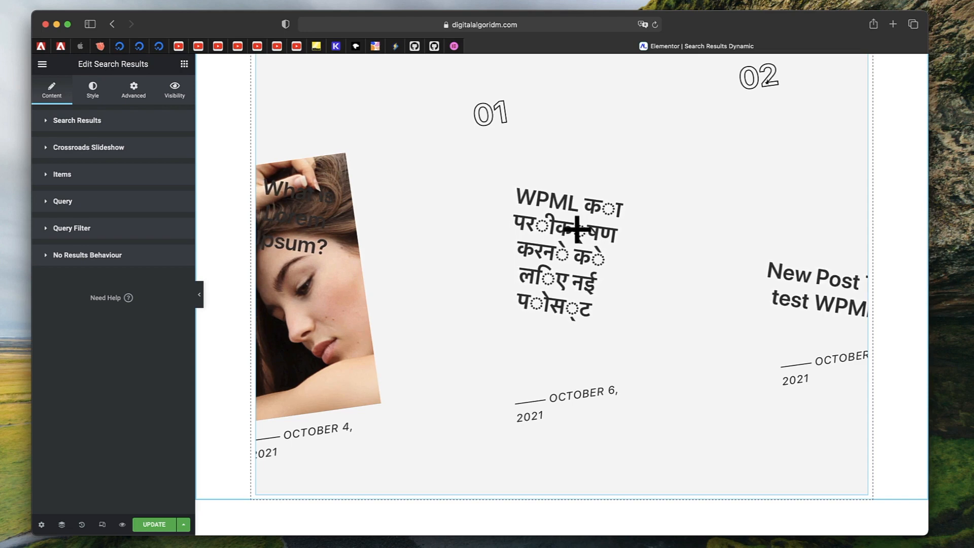
pyautogui.click(277, 289)
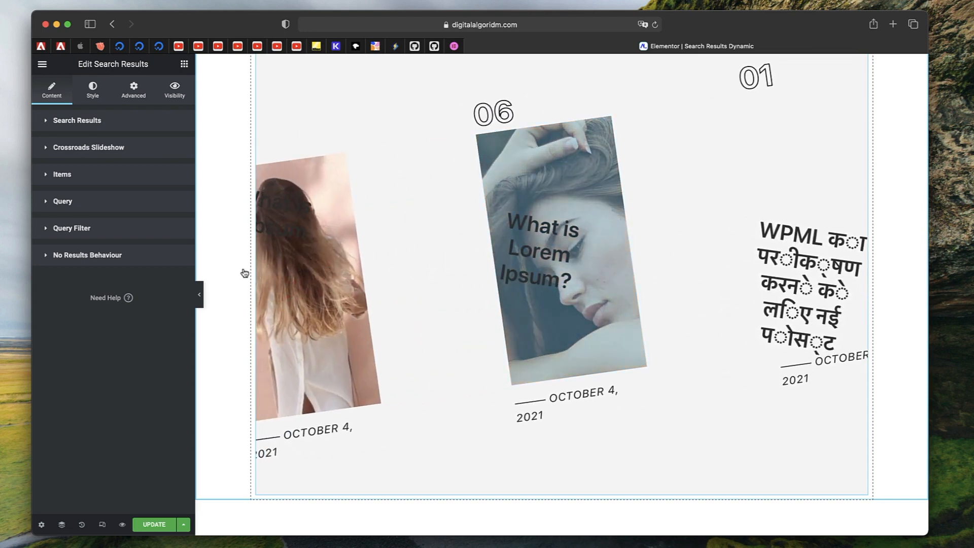
# Set the query post type to Posts and review the Order By options
pyautogui.click(84, 201)
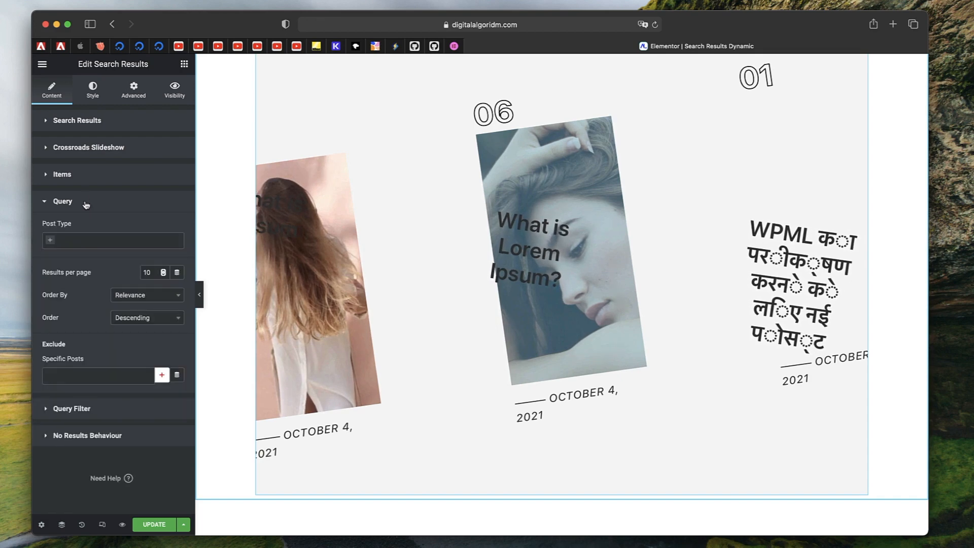
pyautogui.click(80, 240)
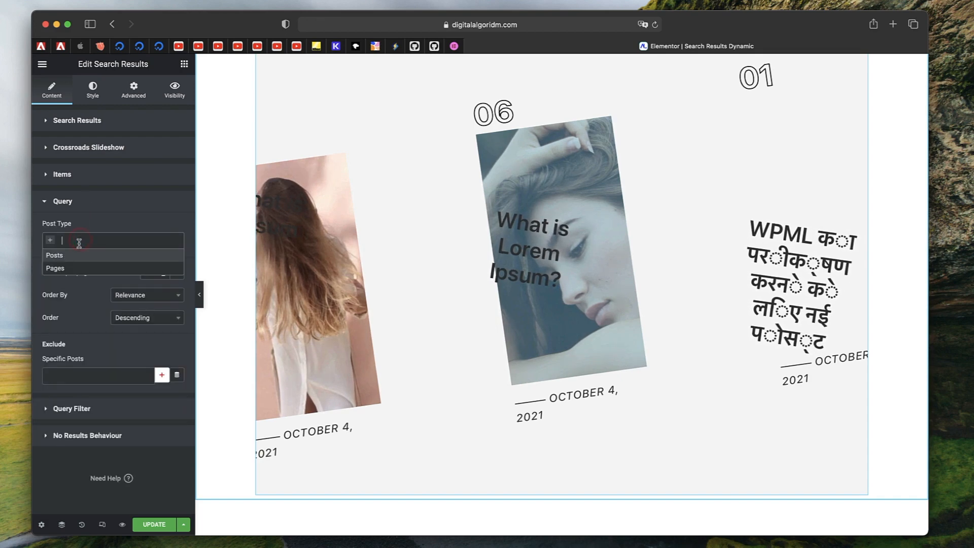
pyautogui.click(79, 259)
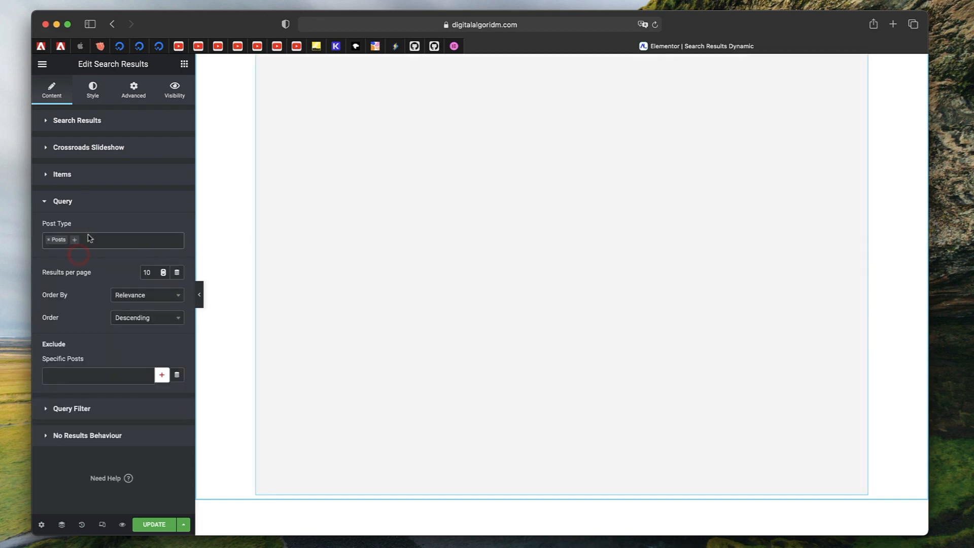
pyautogui.click(88, 203)
pyautogui.click(86, 203)
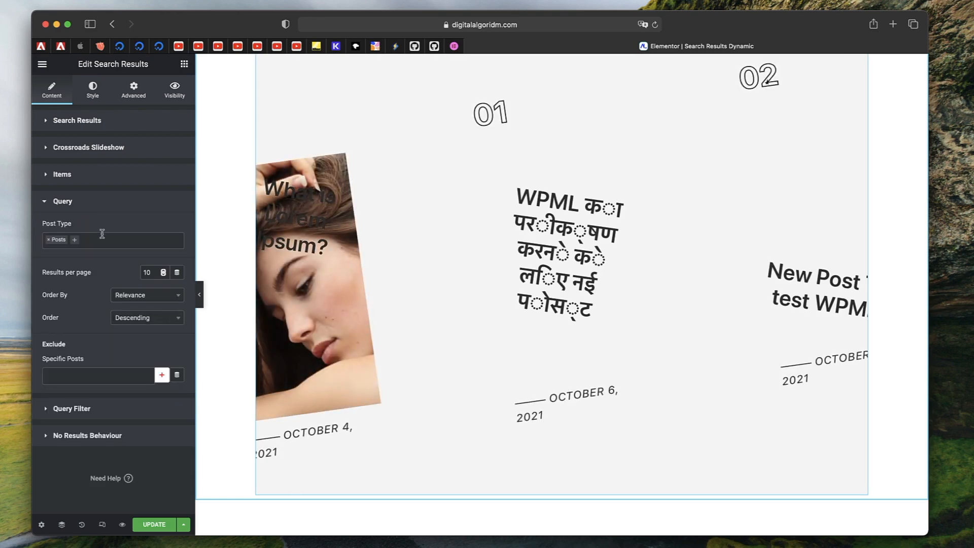
pyautogui.click(101, 234)
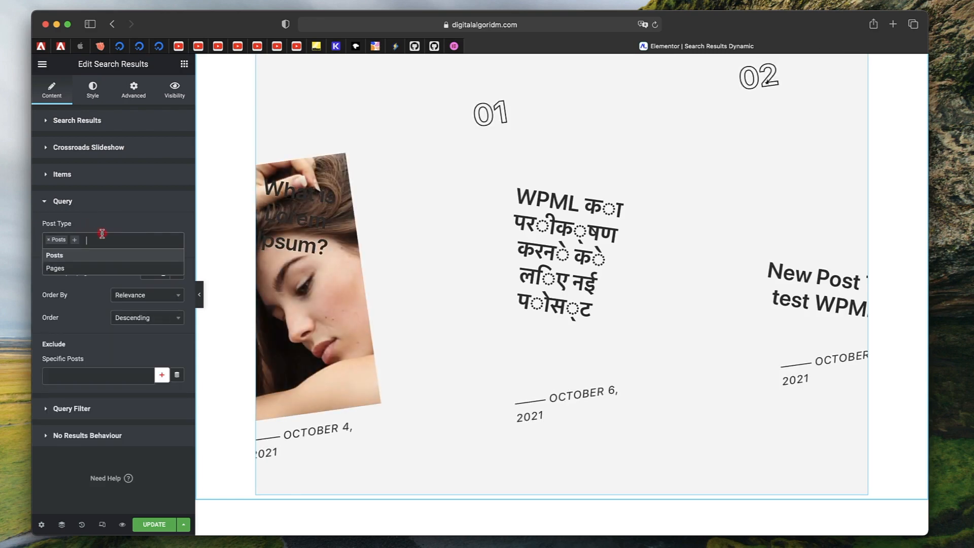
pyautogui.click(79, 203)
pyautogui.click(78, 202)
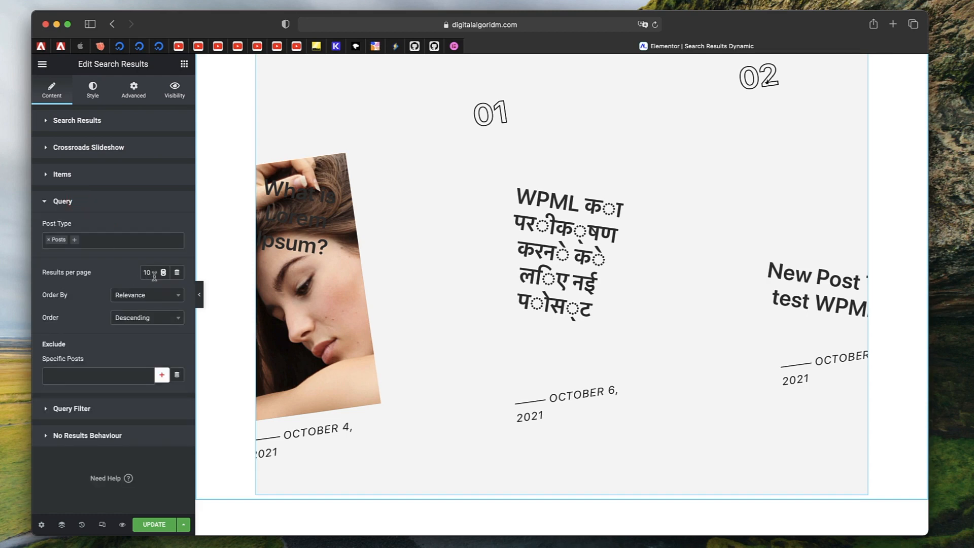
pyautogui.click(151, 301)
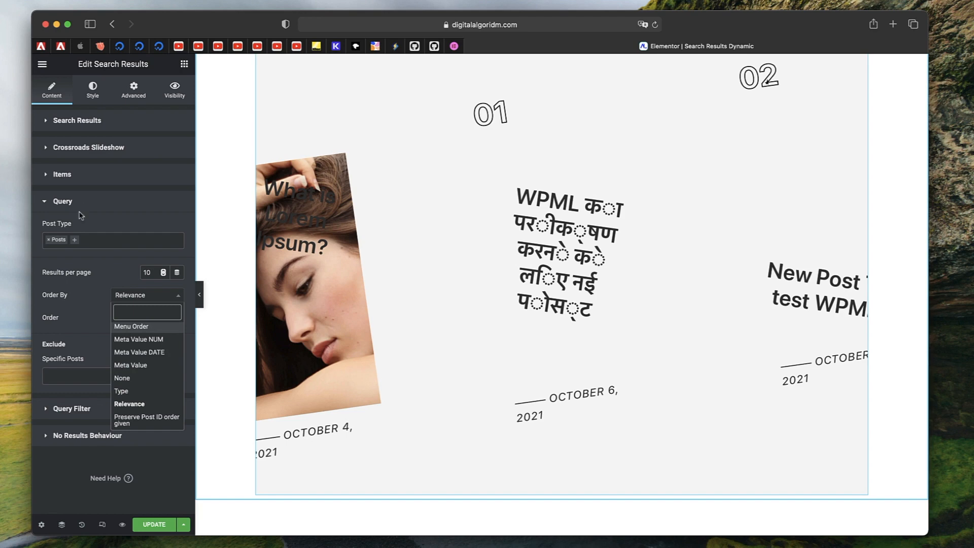
pyautogui.click(87, 321)
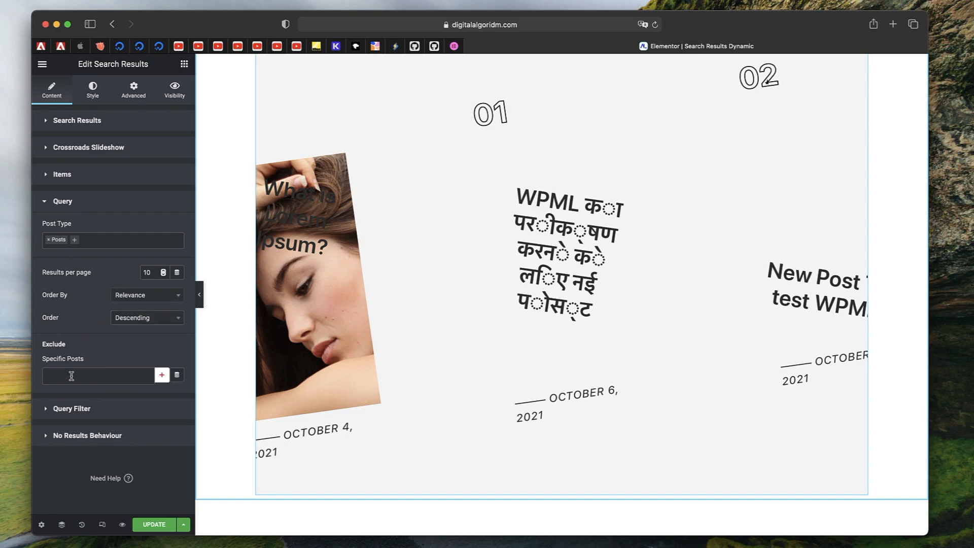
pyautogui.click(85, 204)
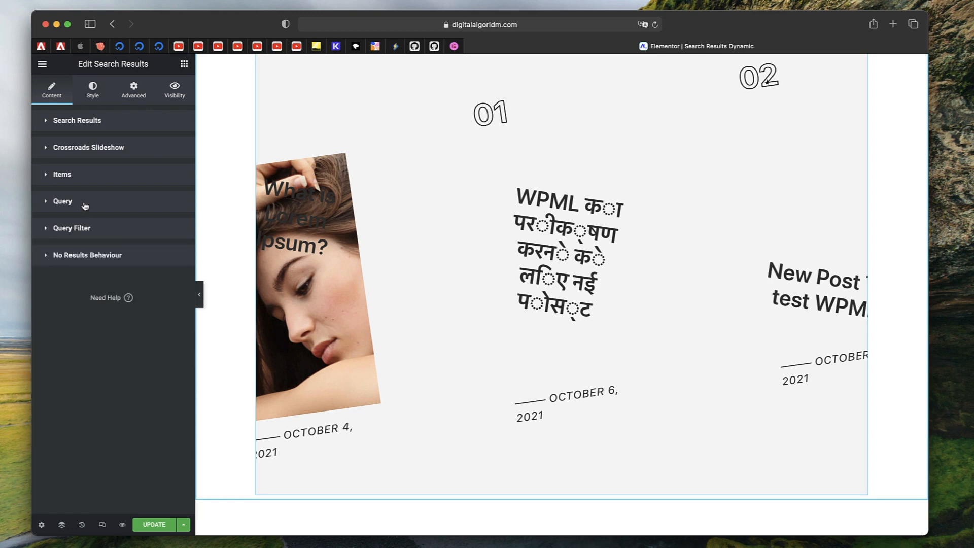
# Add a Date query filter with the Past date filter, then open the No Results Behaviour section
pyautogui.click(89, 229)
pyautogui.click(88, 266)
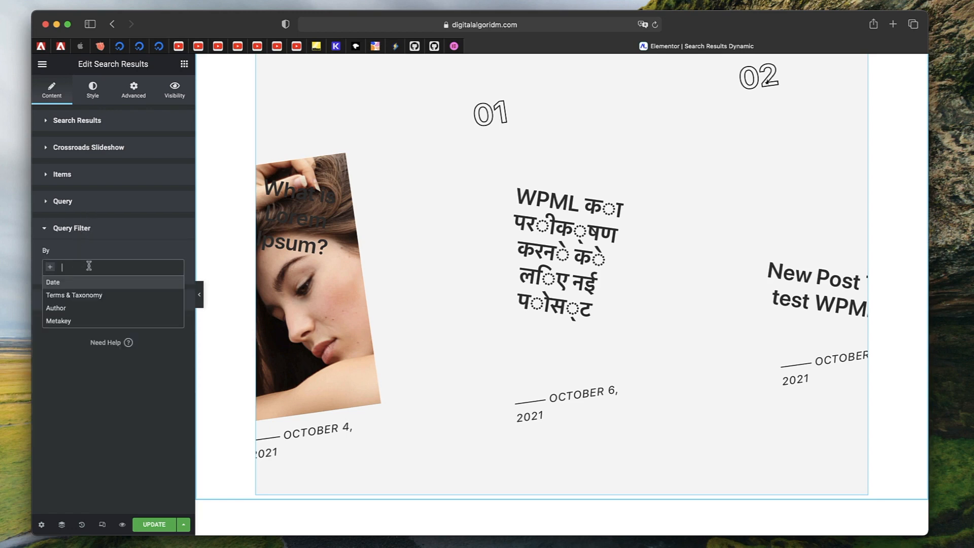
pyautogui.click(53, 282)
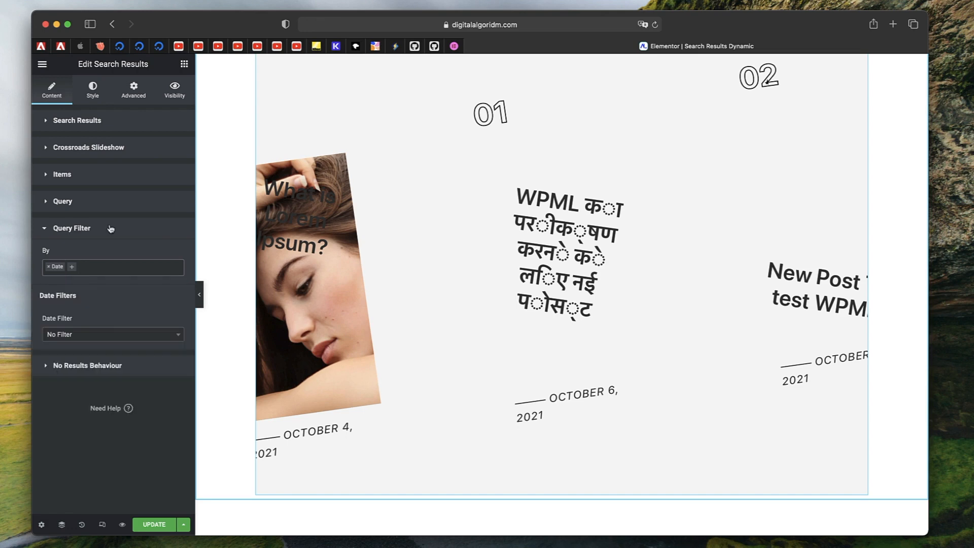
pyautogui.click(100, 334)
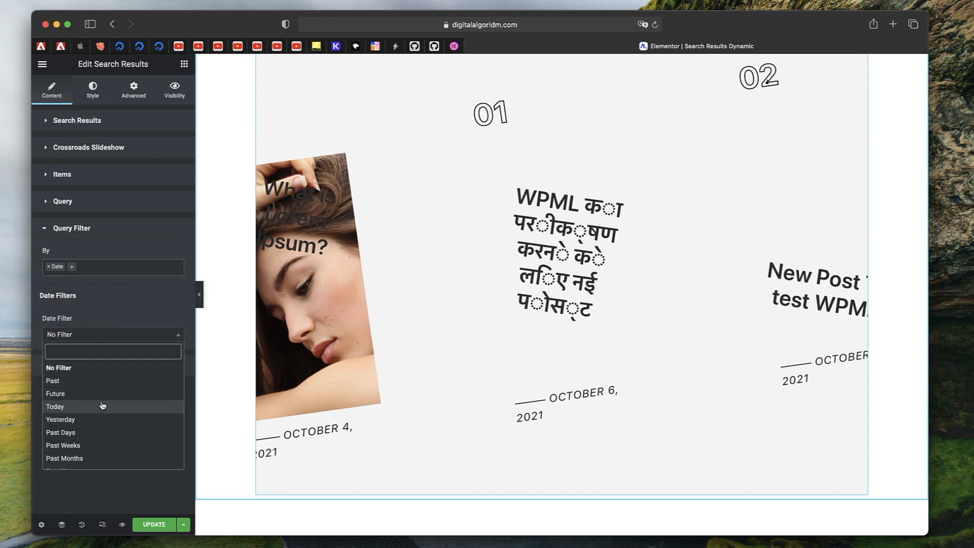
pyautogui.scroll(-2, 102, 433)
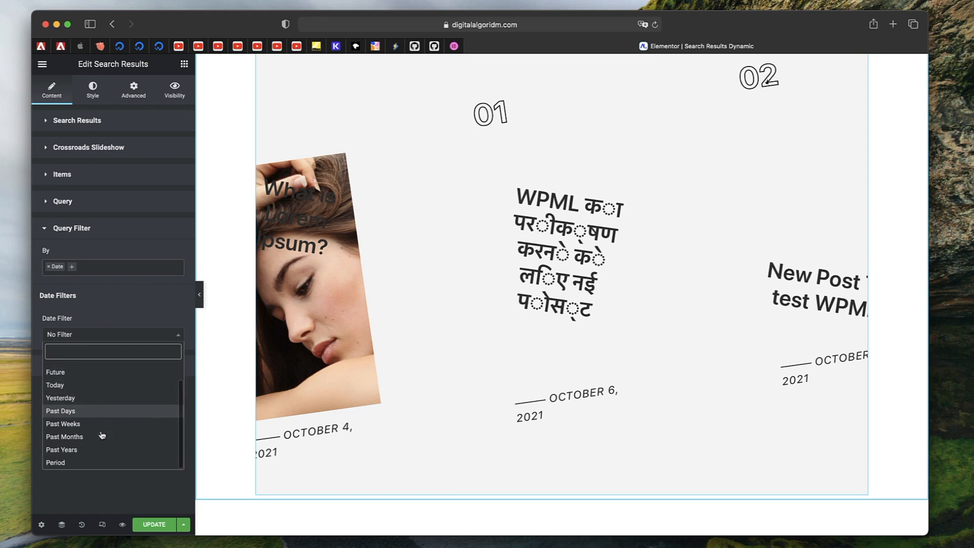
pyautogui.scroll(2, 102, 435)
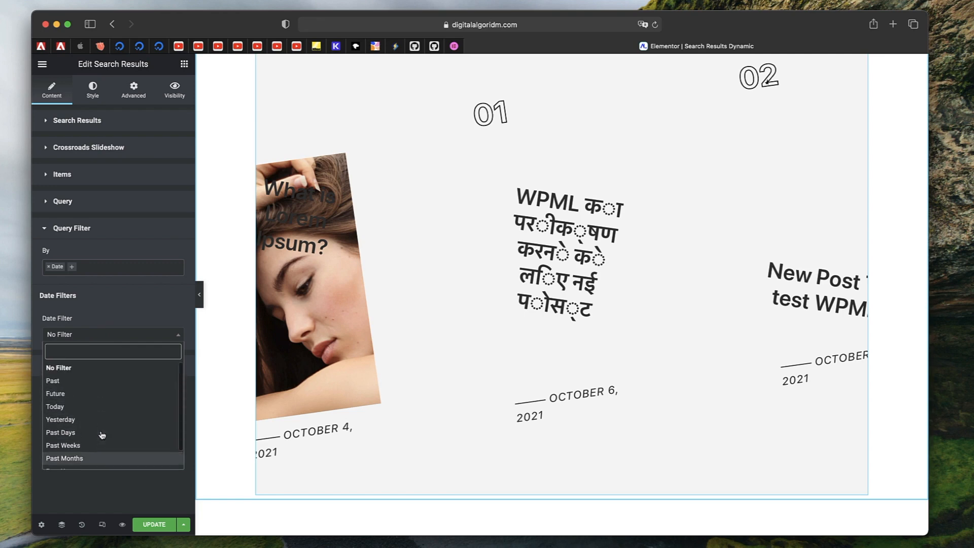
pyautogui.click(104, 378)
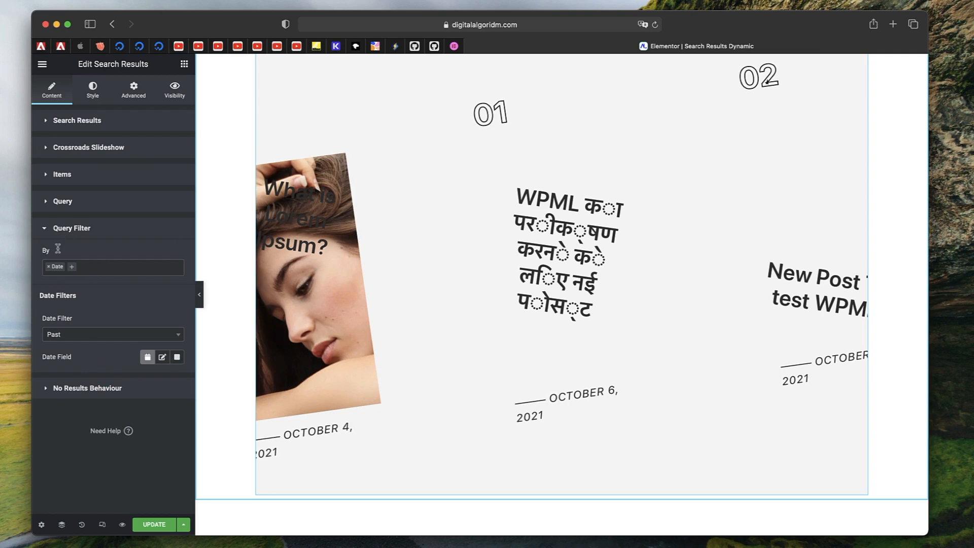
pyautogui.click(50, 272)
pyautogui.click(125, 232)
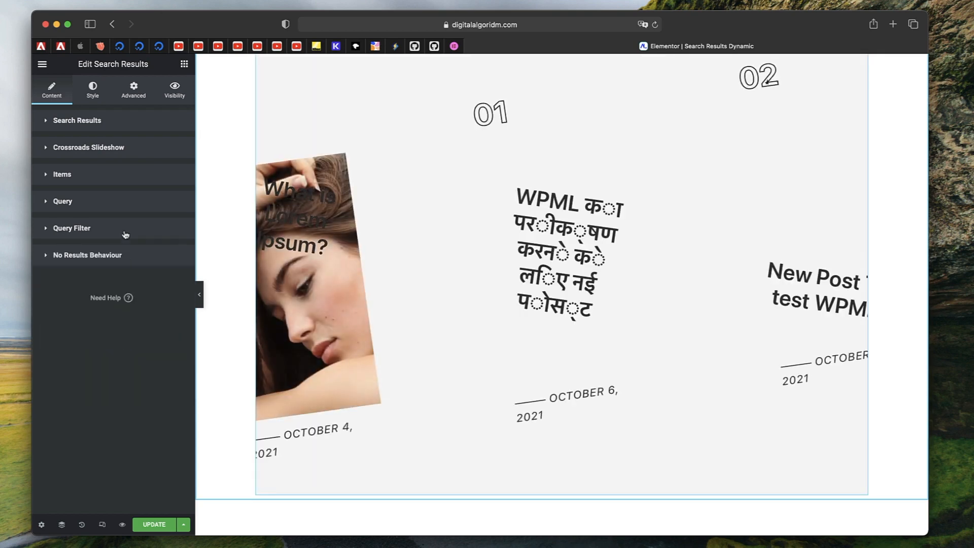
pyautogui.click(108, 254)
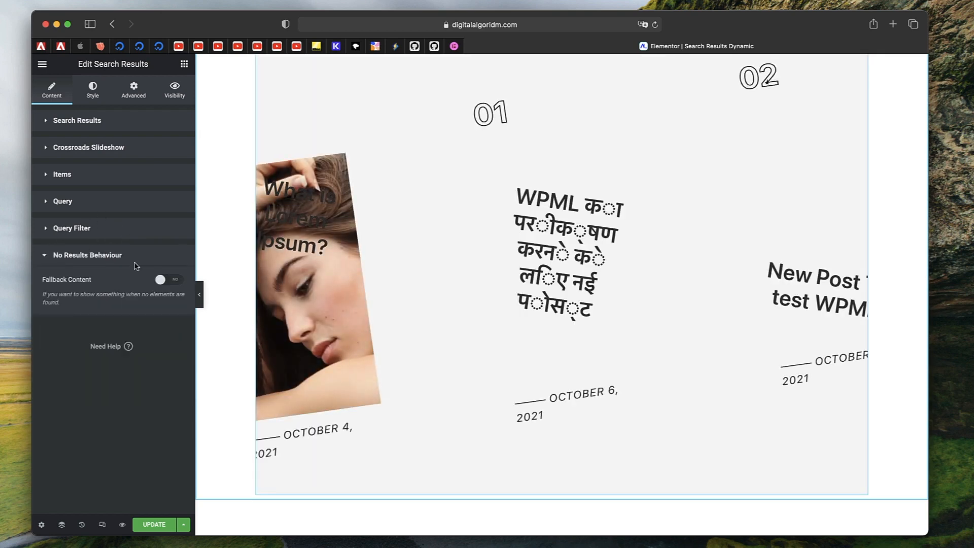
# Switch on Fallback Content under No Results Behaviour, reopen the Search Results section, and update the template
pyautogui.click(169, 280)
pyautogui.click(108, 258)
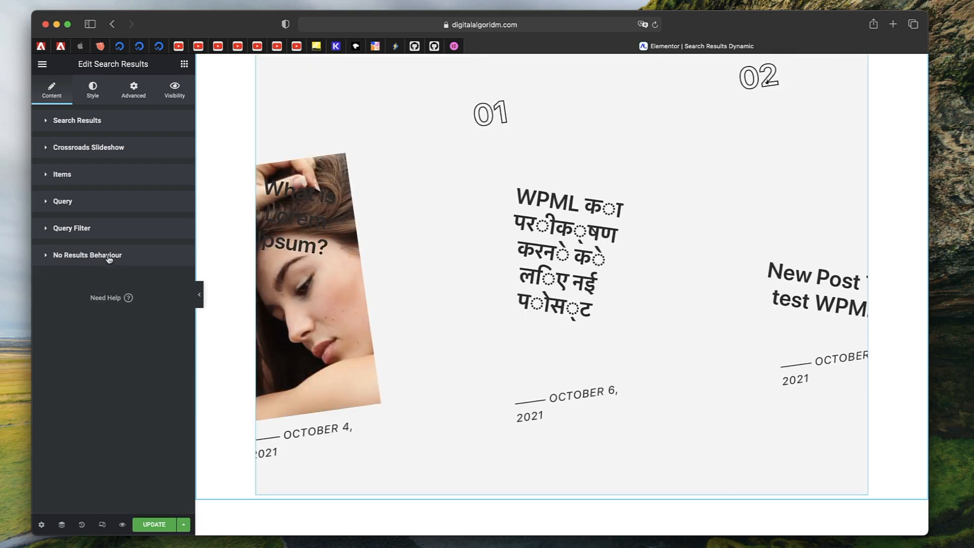
pyautogui.click(92, 120)
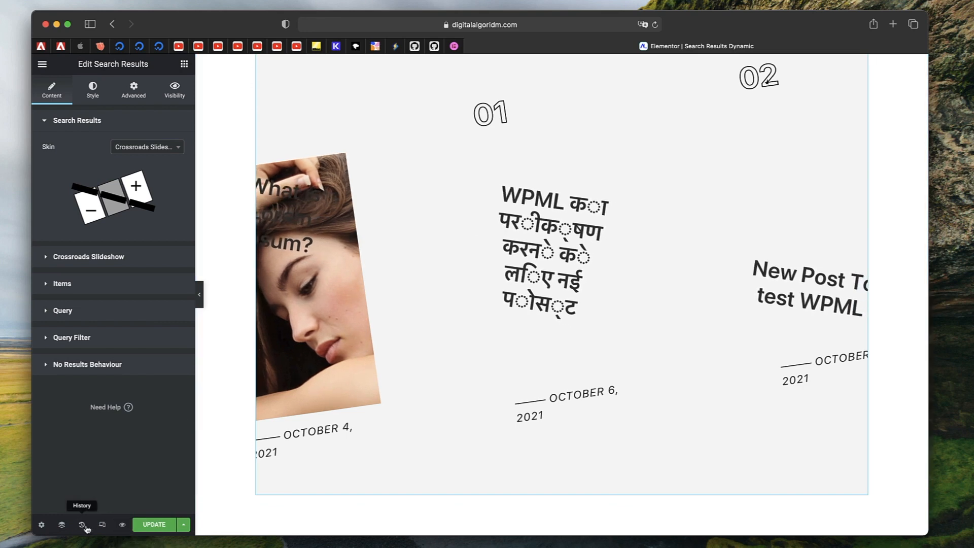
pyautogui.click(157, 523)
# Use the Finder to open the WordPress Dashboard in a new browser tab
pyautogui.press('super+e')
pyautogui.write('das')
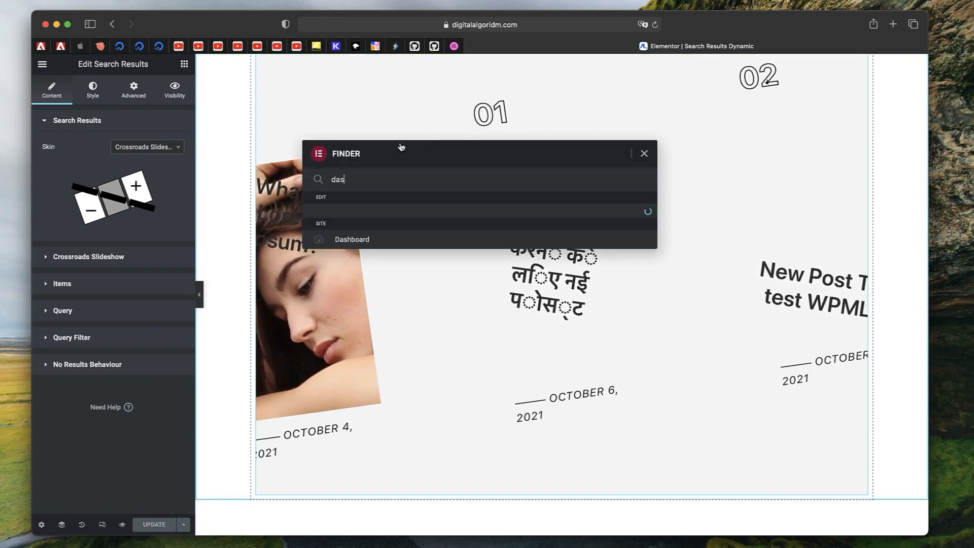
pyautogui.click(373, 213)
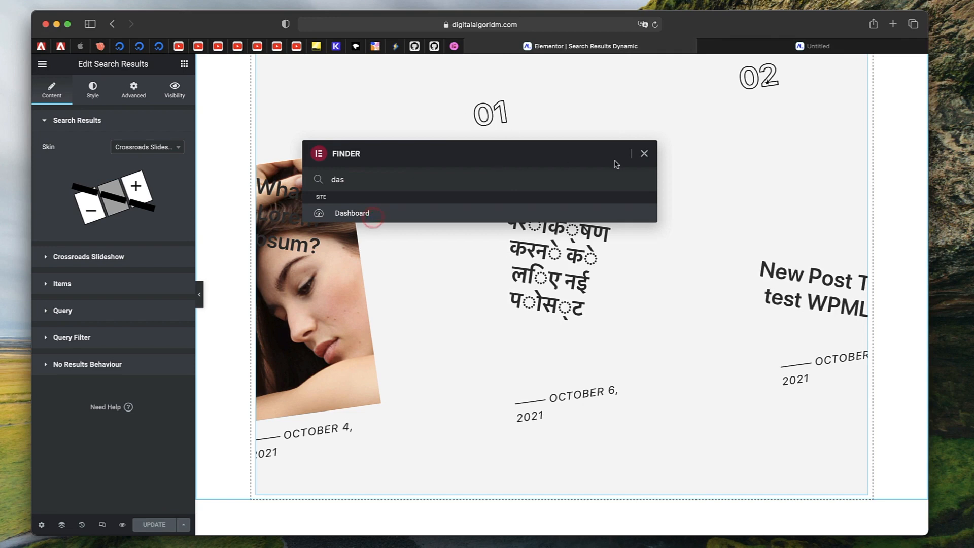
pyautogui.click(643, 153)
pyautogui.click(807, 47)
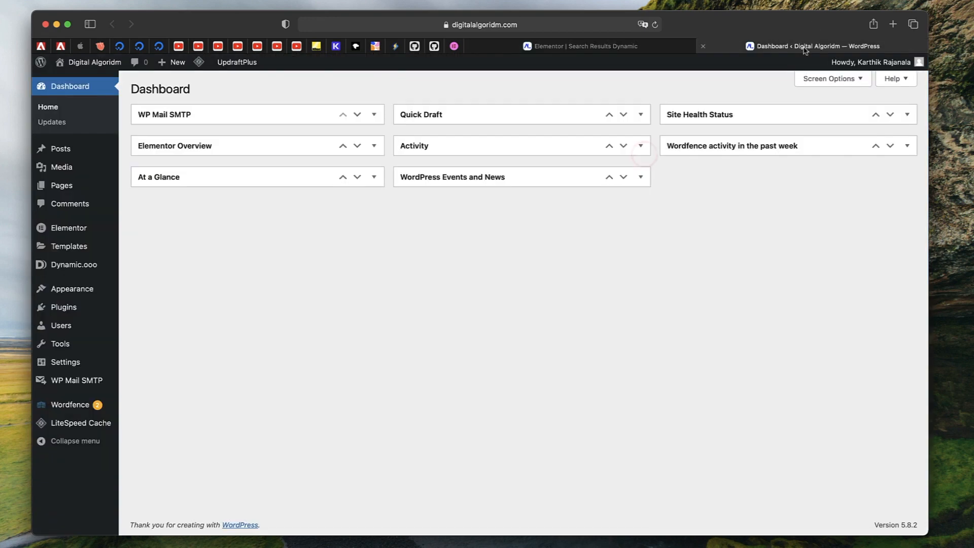
pyautogui.click(84, 85)
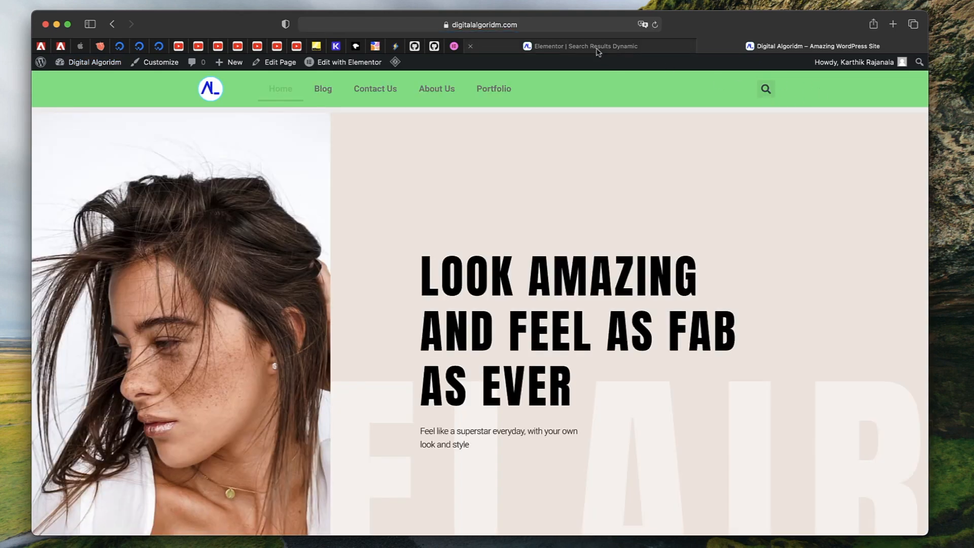
pyautogui.press('super+e')
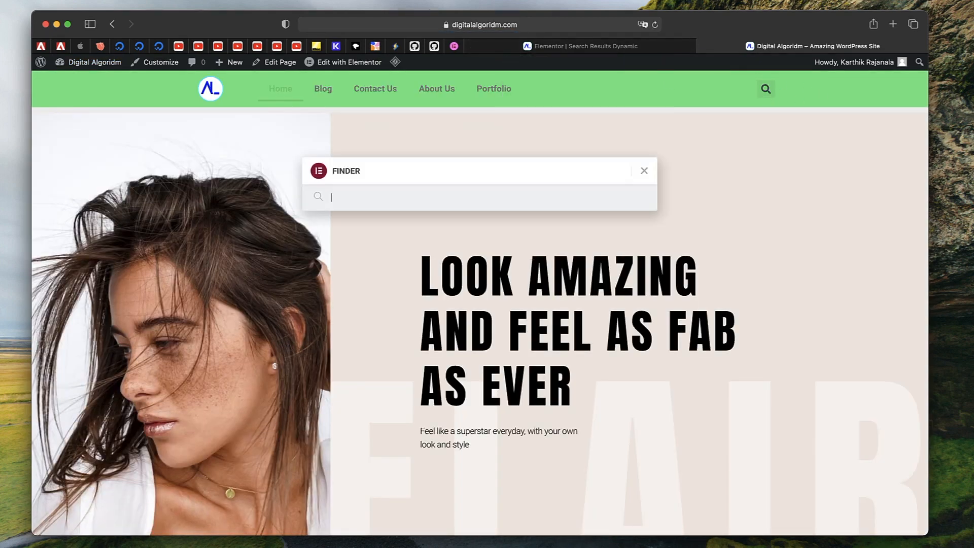
pyautogui.write('das')
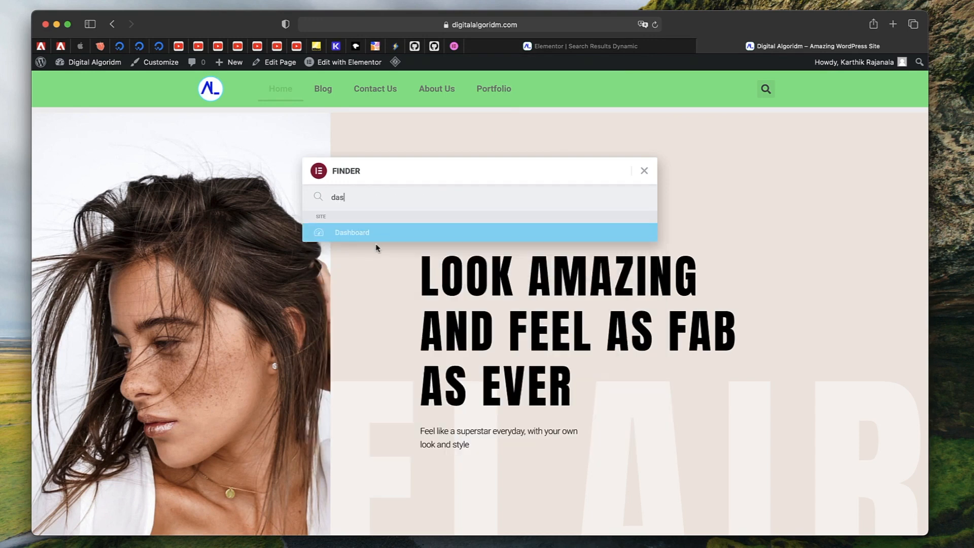
pyautogui.keyDown('super'); pyautogui.click(385, 239); pyautogui.keyUp('super')
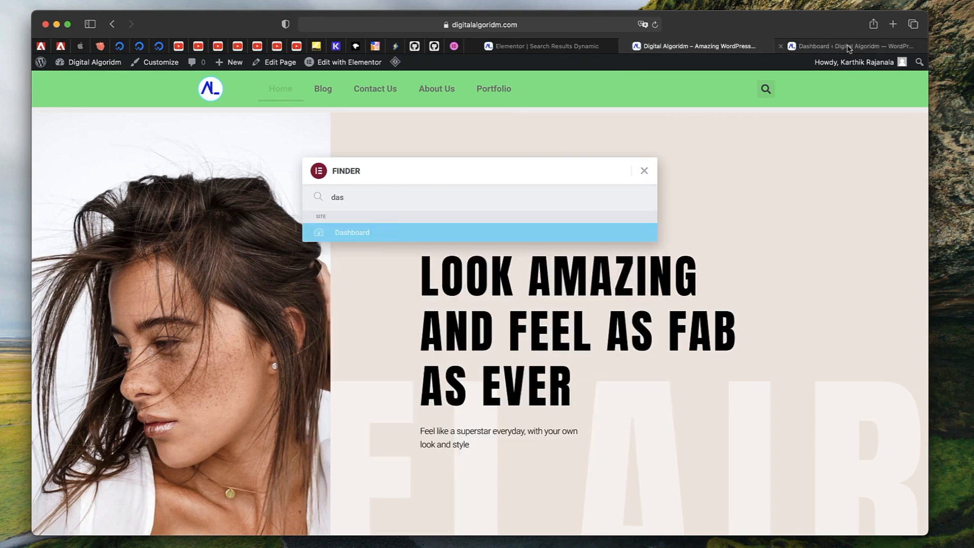
pyautogui.click(818, 48)
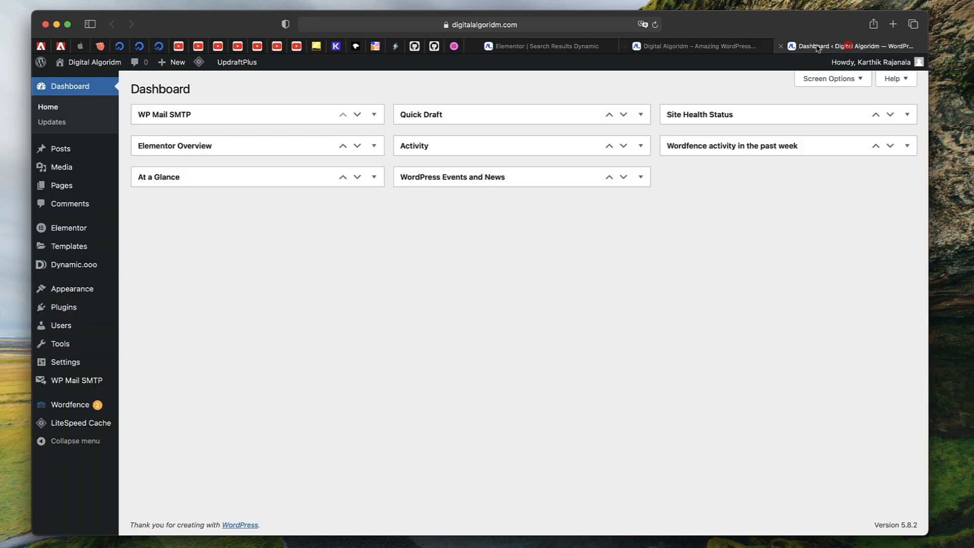
# Open the Dynamic.ooo Template System settings for the Search archive page
pyautogui.click(77, 265)
pyautogui.click(75, 279)
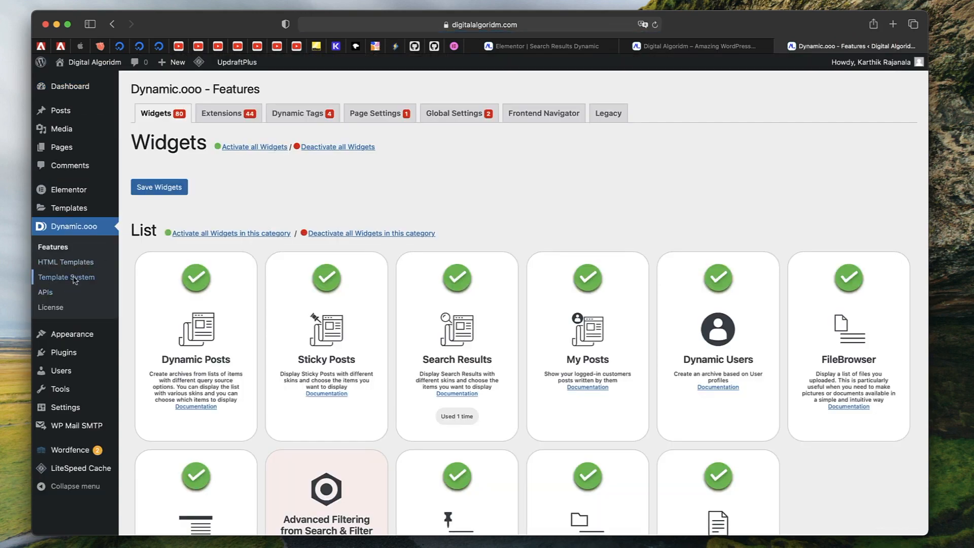
pyautogui.click(163, 360)
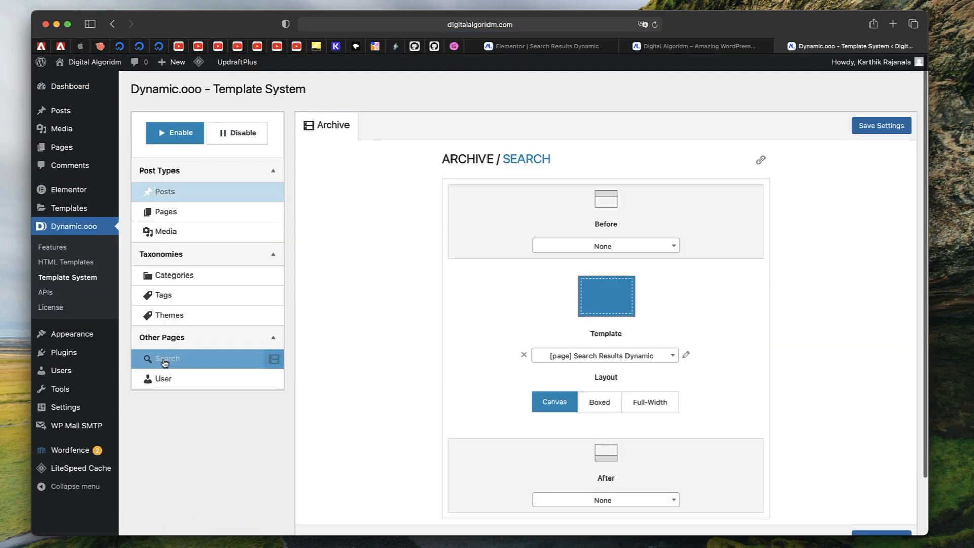
# Assign the Search Results Dynamic template with Canvas layout to the search archive and save the settings
pyautogui.click(668, 355)
pyautogui.click(625, 428)
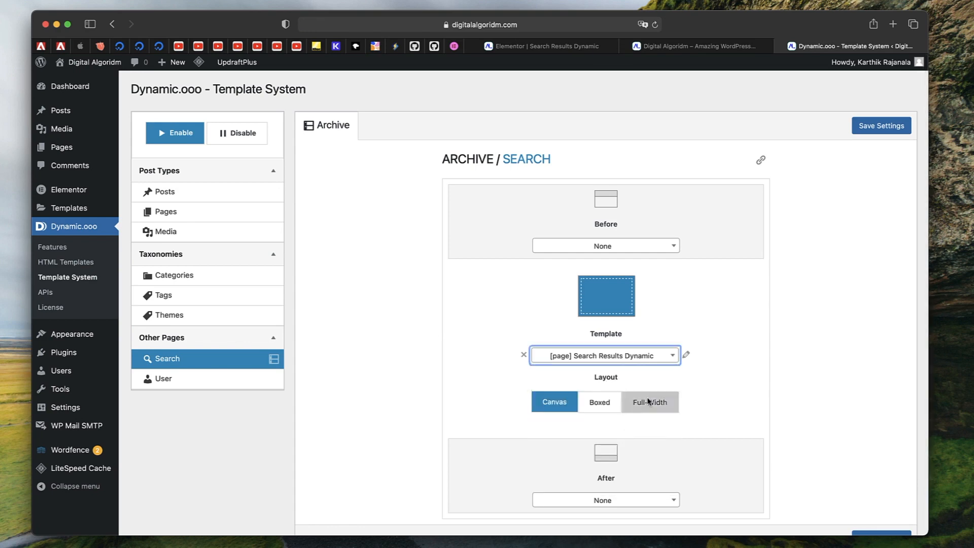
pyautogui.click(872, 129)
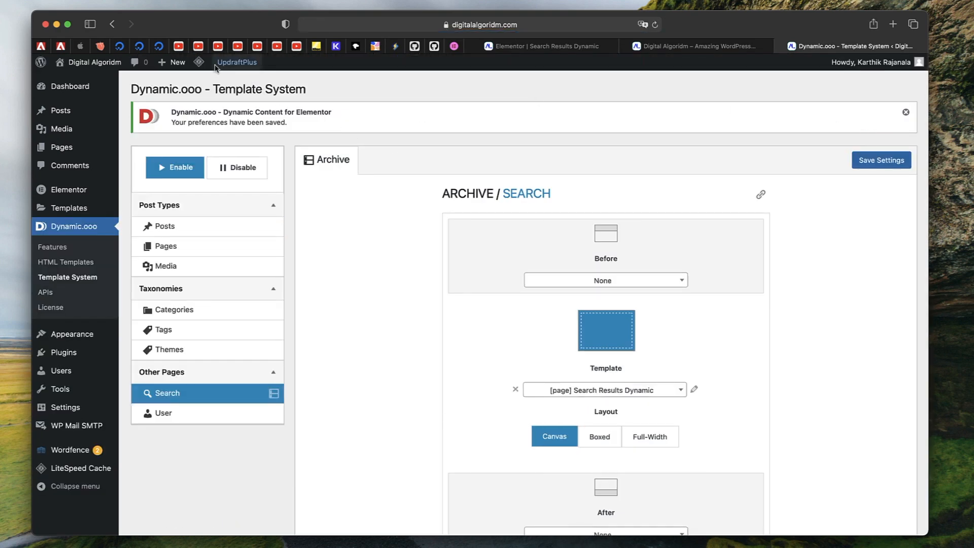
# Purge all LiteSpeed caches and reload the site's front-end page
pyautogui.moveTo(200, 64)
pyautogui.click(212, 125)
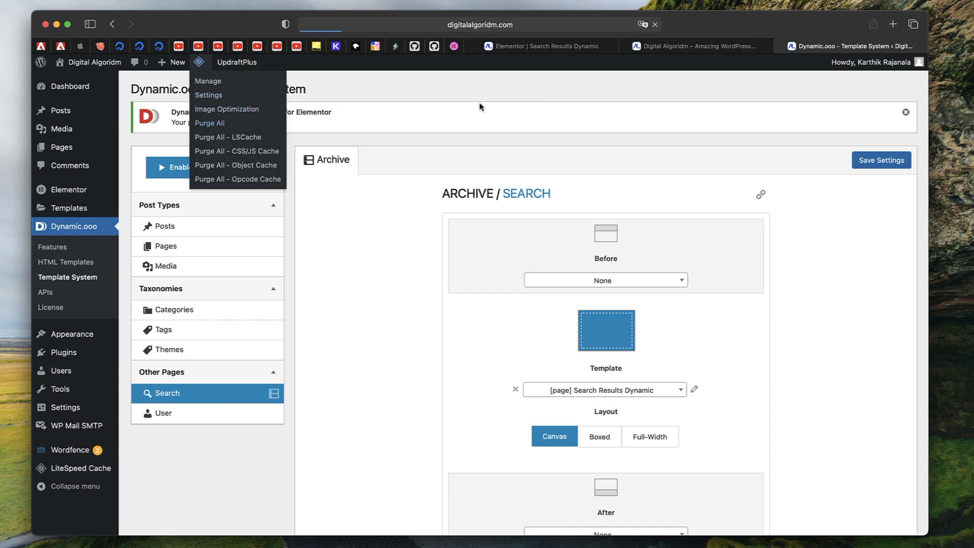
pyautogui.click(725, 47)
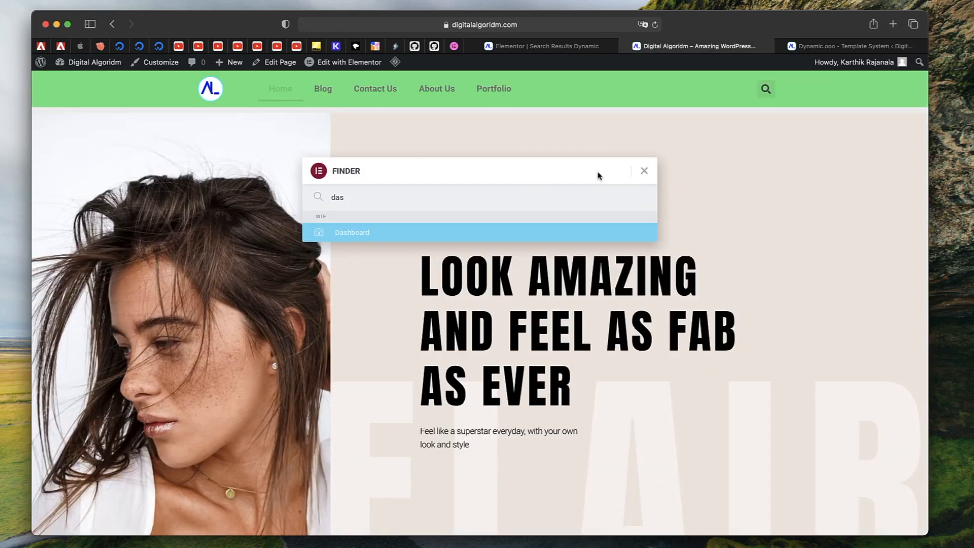
pyautogui.click(644, 171)
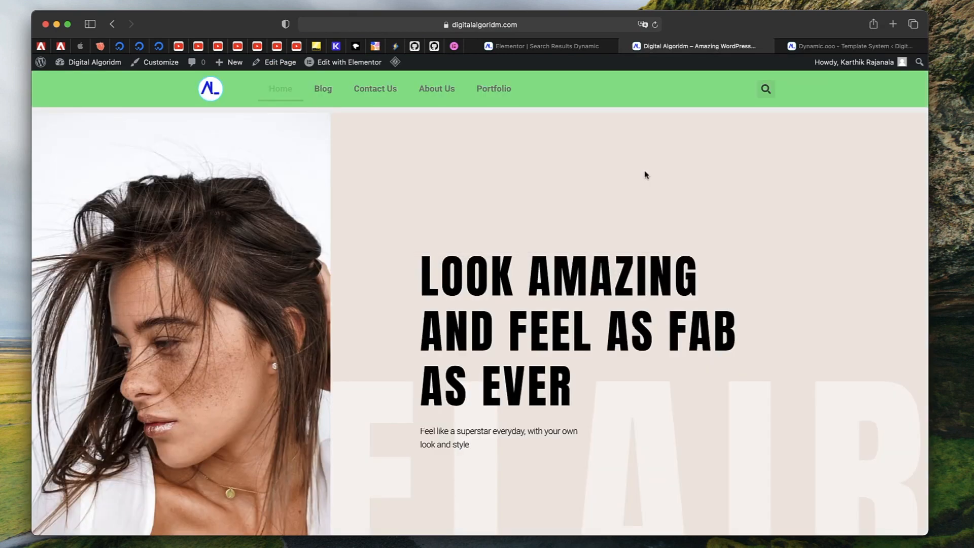
pyautogui.click(655, 25)
# Search the site for wpml from the header search
pyautogui.click(766, 92)
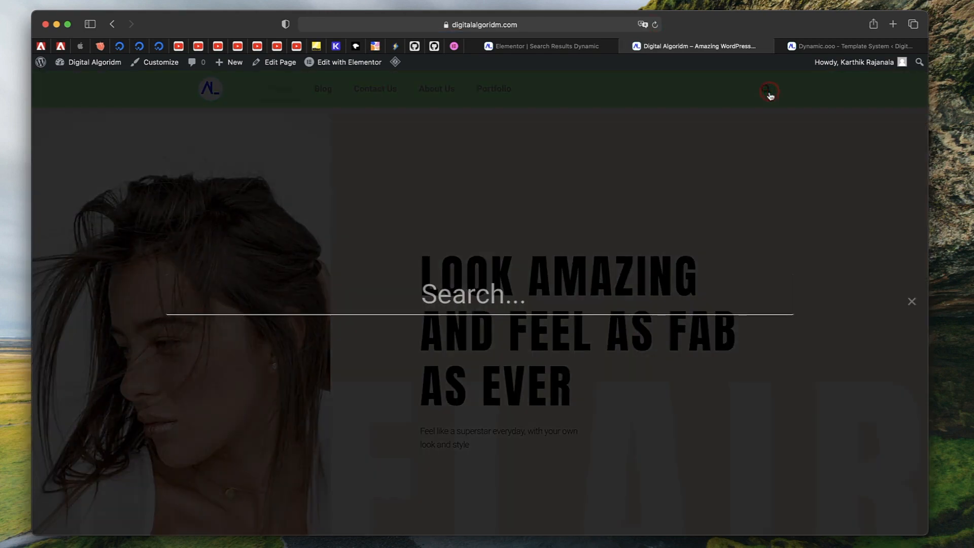
pyautogui.write('wpml')
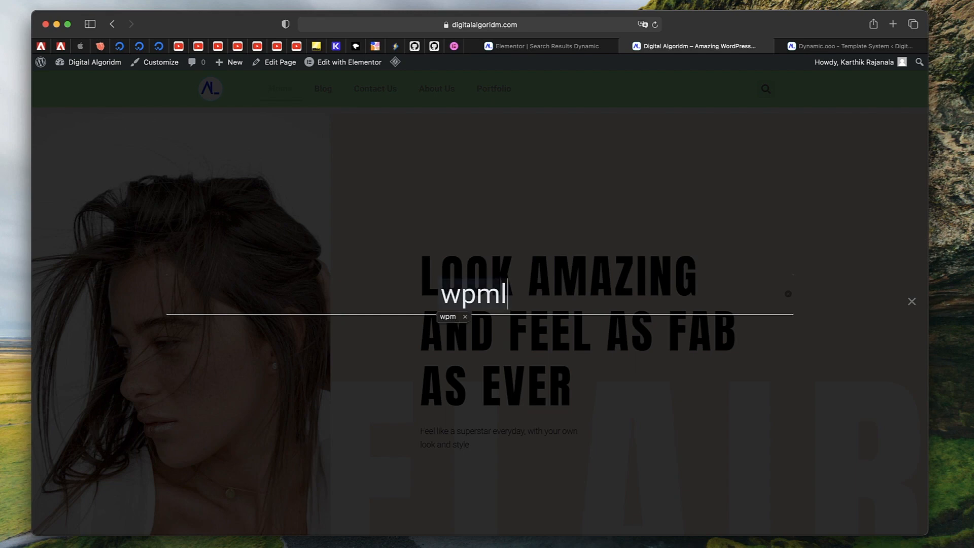
pyautogui.press('Return')
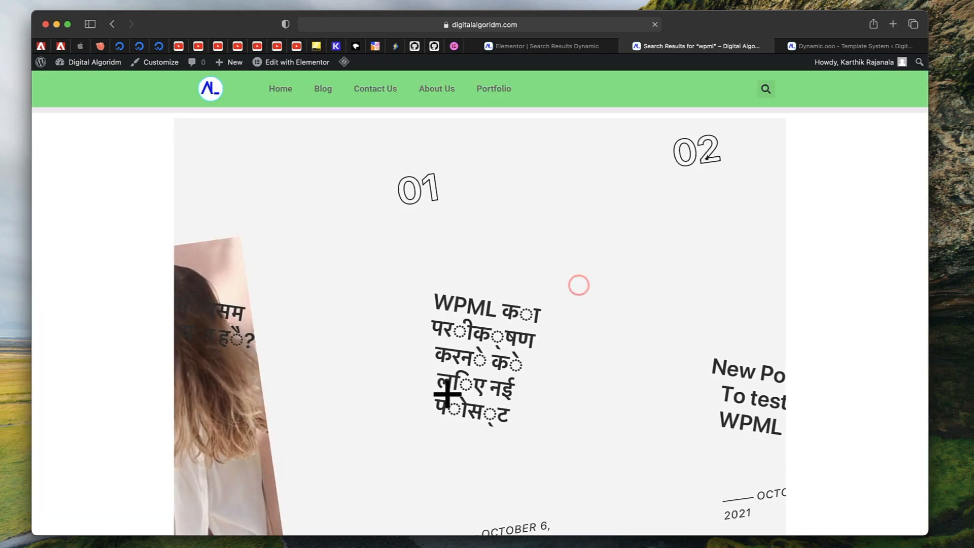
# Browse the search results slideshow by stepping through its slides
pyautogui.scroll(-2, 445, 394)
pyautogui.scroll(2, 446, 393)
pyautogui.click(732, 289)
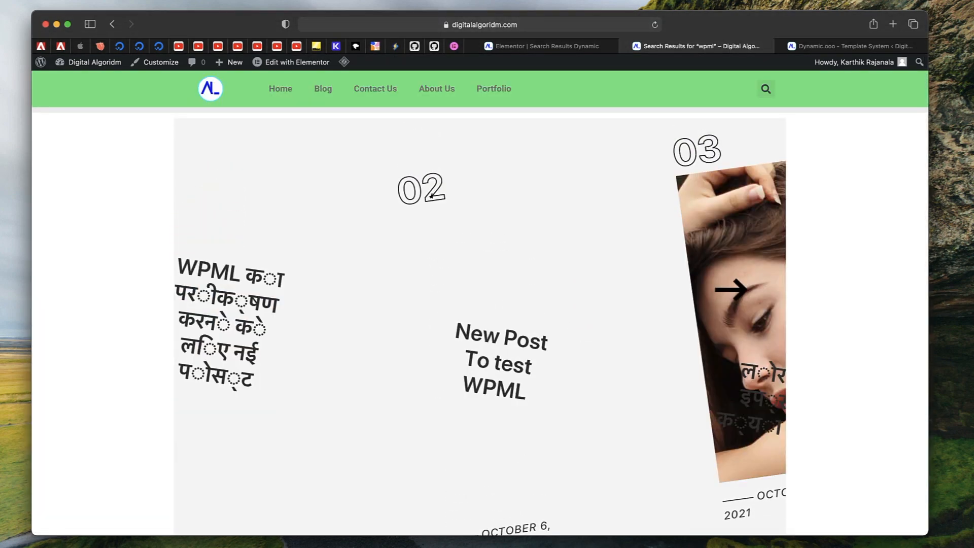
pyautogui.click(730, 289)
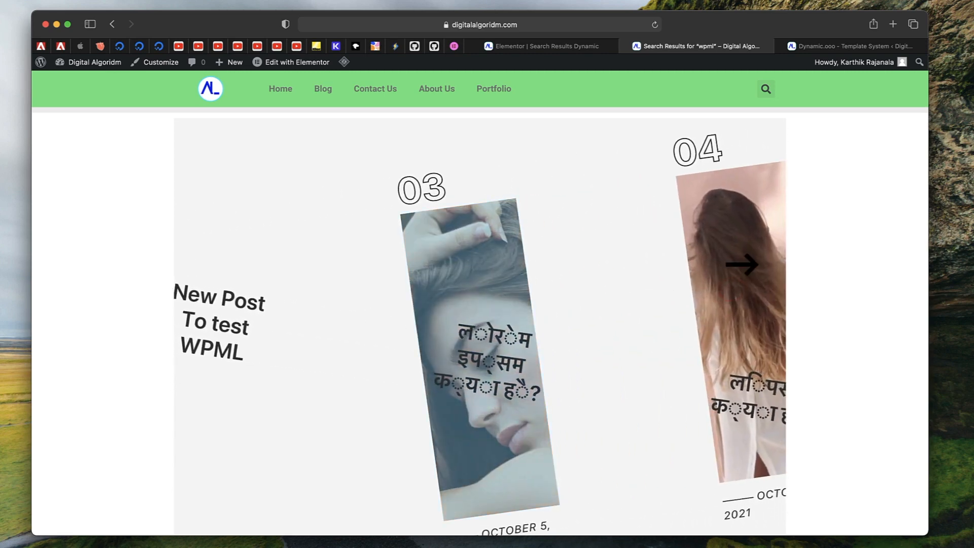
pyautogui.click(739, 265)
pyautogui.click(674, 250)
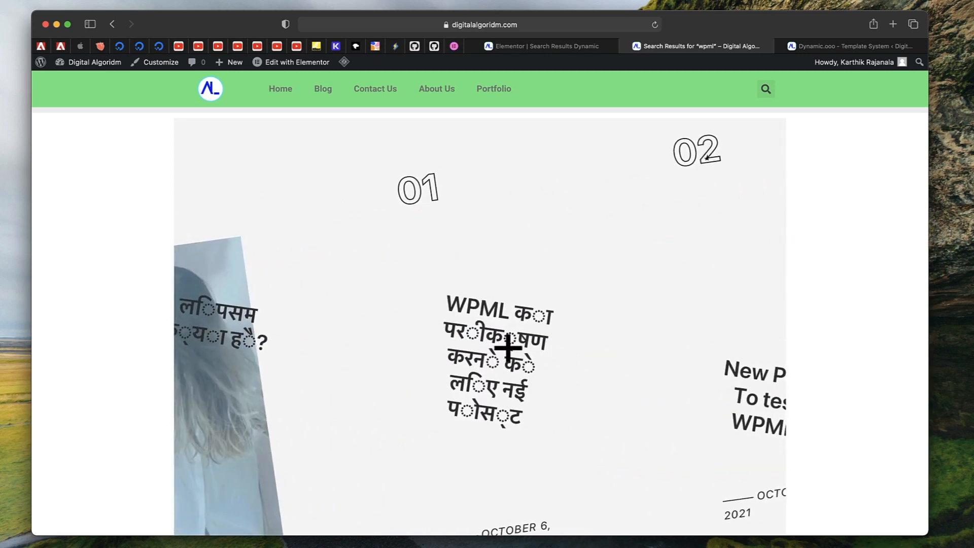
pyautogui.scroll(-2, 506, 348)
pyautogui.scroll(1, 696, 269)
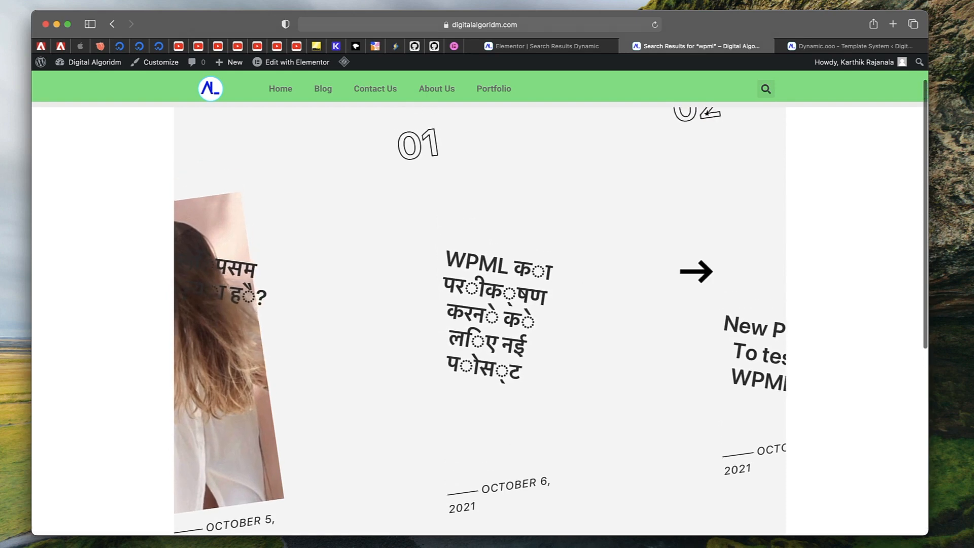
pyautogui.click(747, 251)
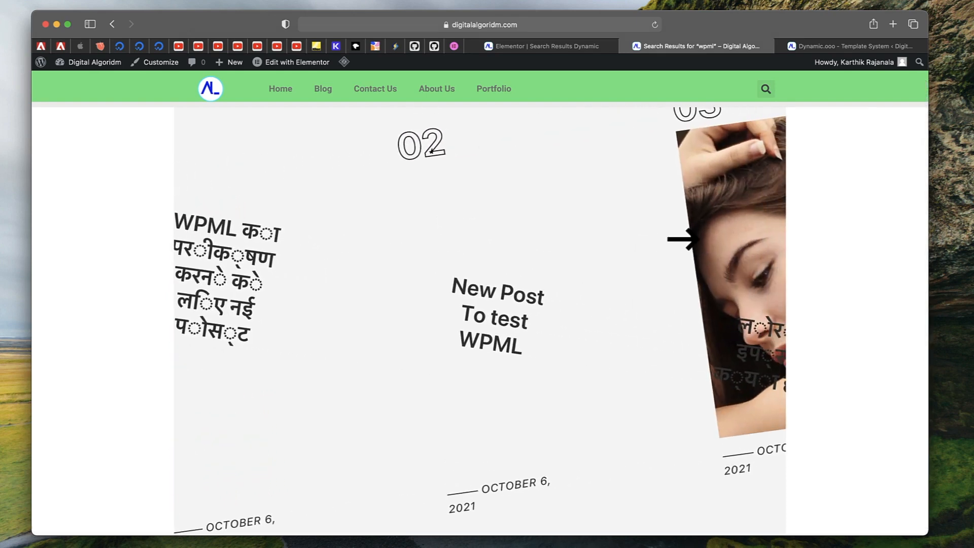
# Back in the editor, change the Search Results skin to Grid and set the items style to Template
pyautogui.click(530, 46)
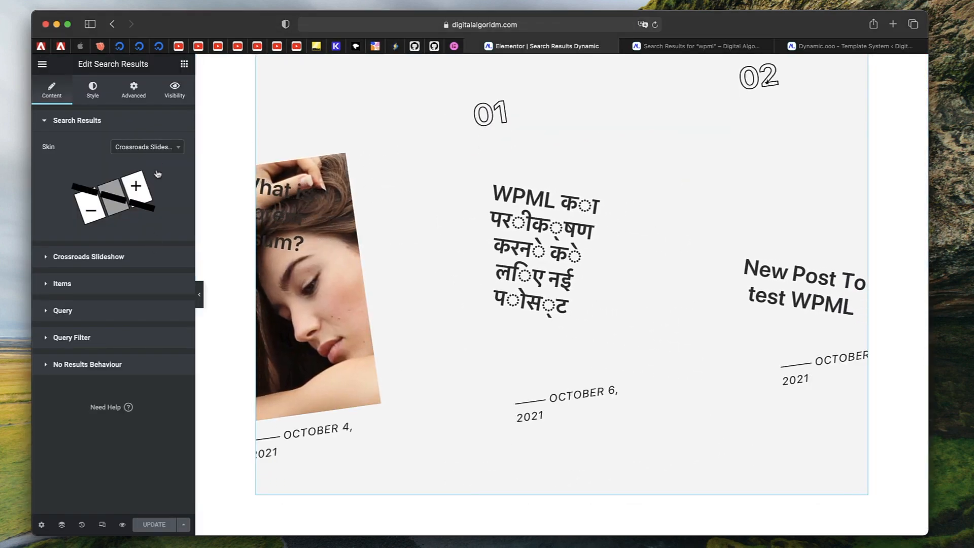
pyautogui.click(146, 147)
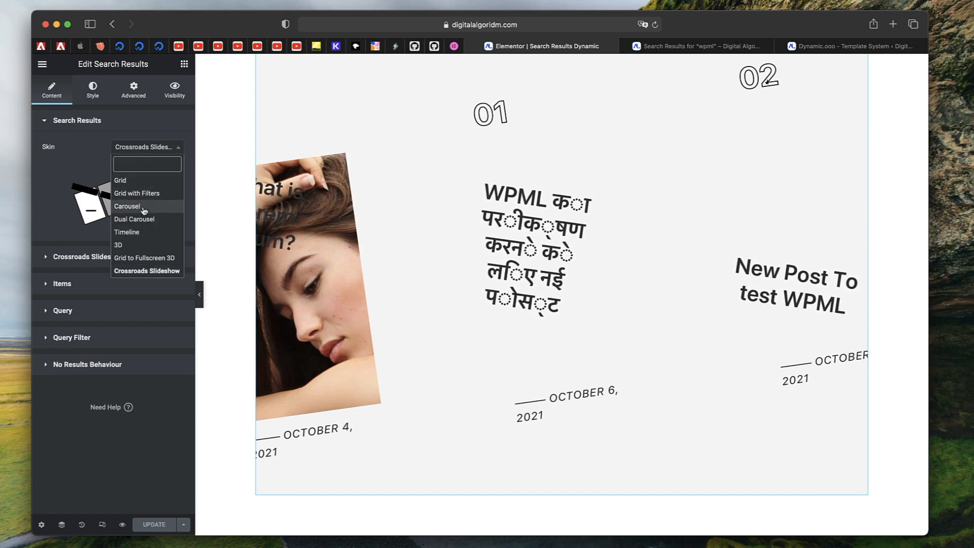
pyautogui.click(123, 181)
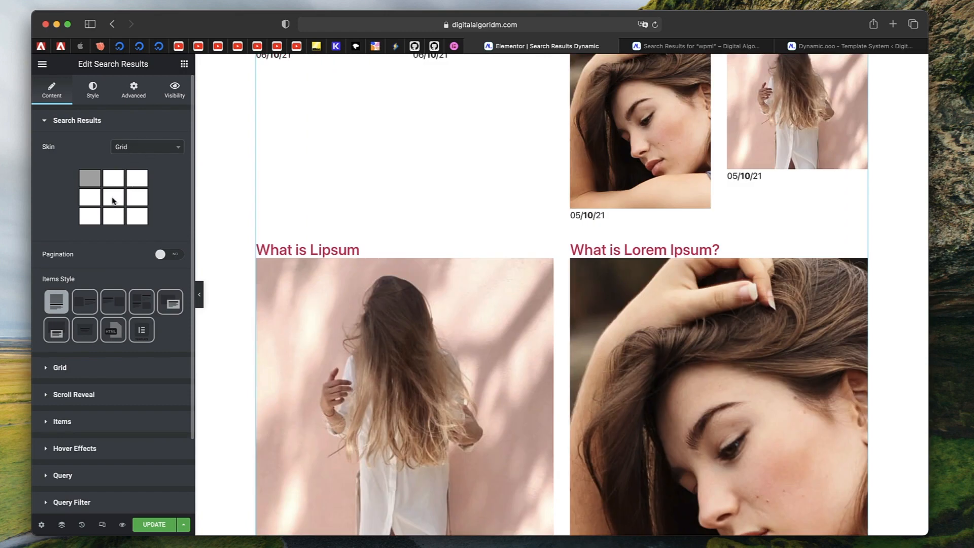
pyautogui.click(142, 329)
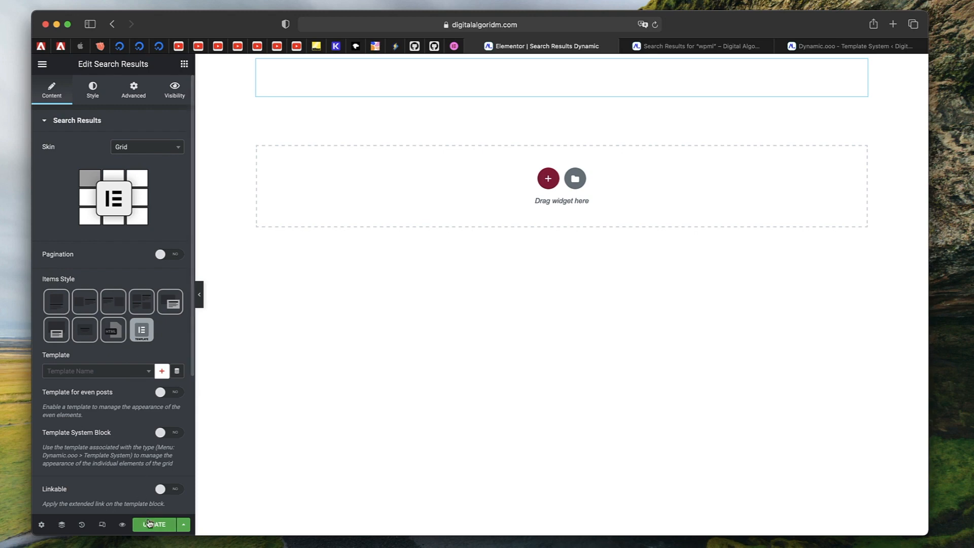
# Open the Mini Search Template from Saved Templates in Elementor
pyautogui.click(783, 46)
pyautogui.click(67, 210)
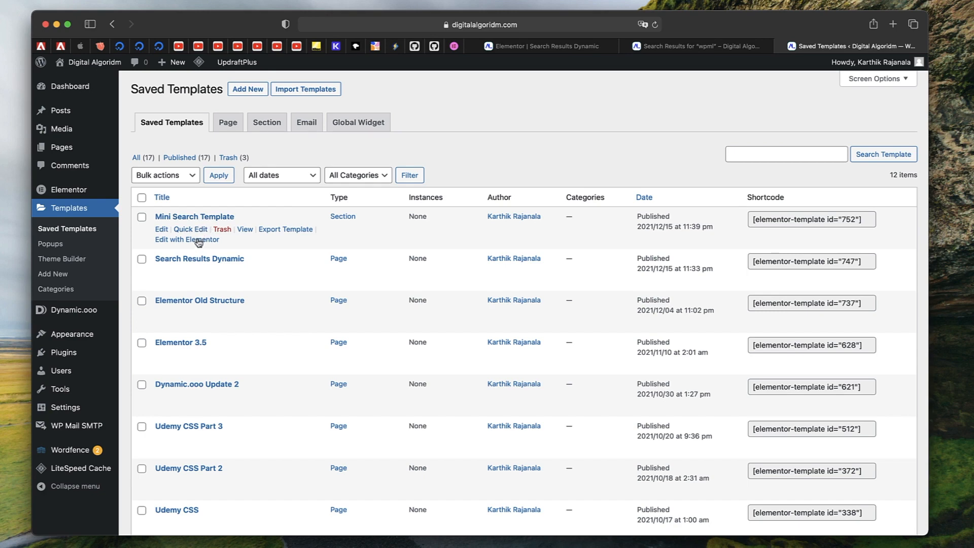
pyautogui.click(198, 241)
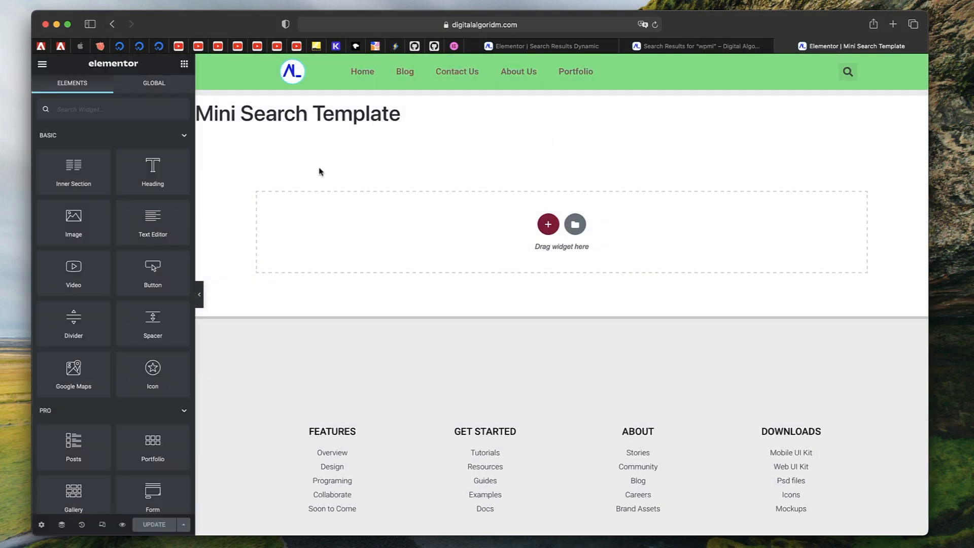
# Add a single-column section to the Mini Search Template
pyautogui.scroll(-15, 122, 242)
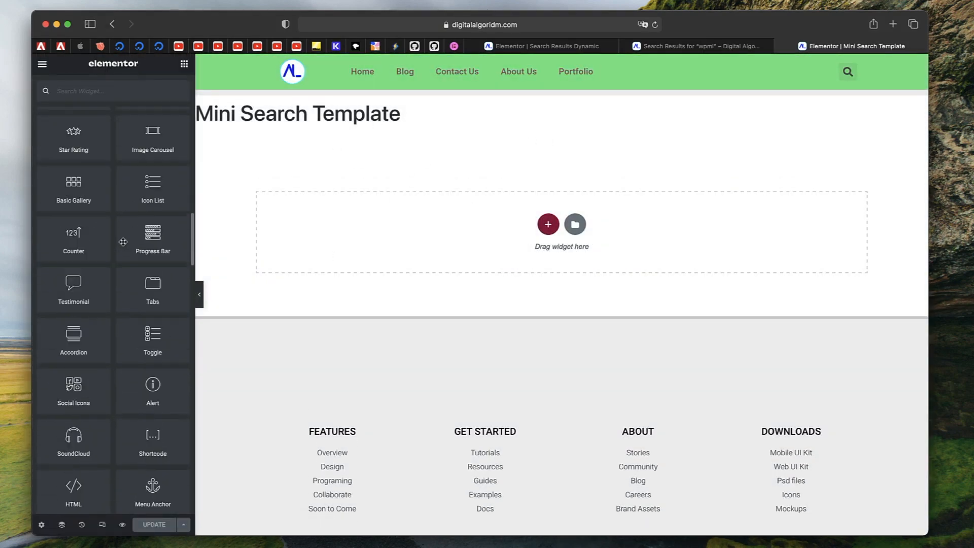
pyautogui.scroll(-5, 122, 242)
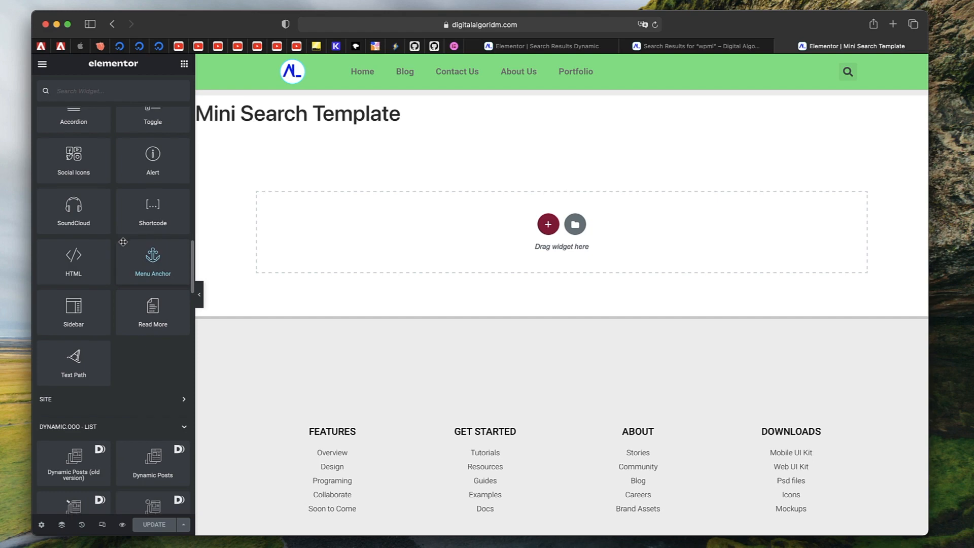
pyautogui.click(547, 224)
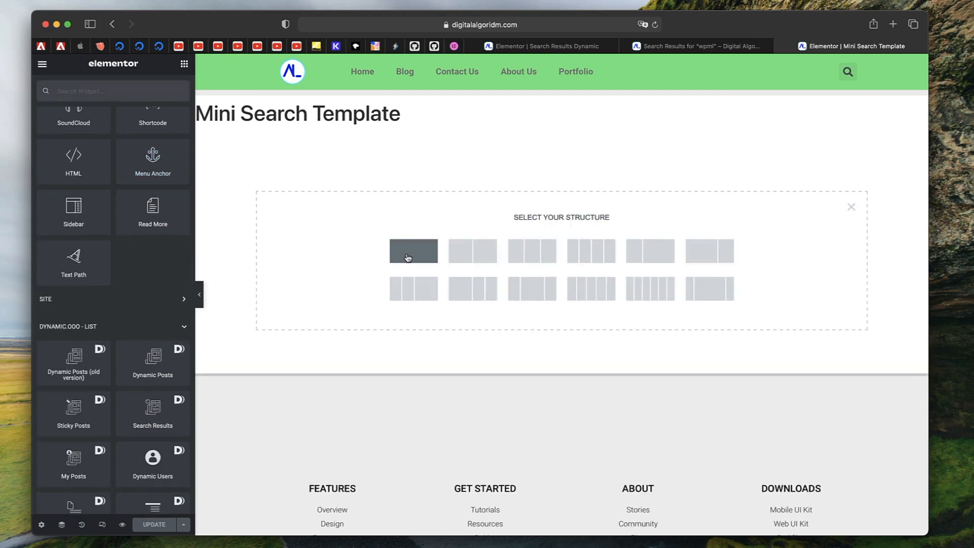
pyautogui.click(410, 260)
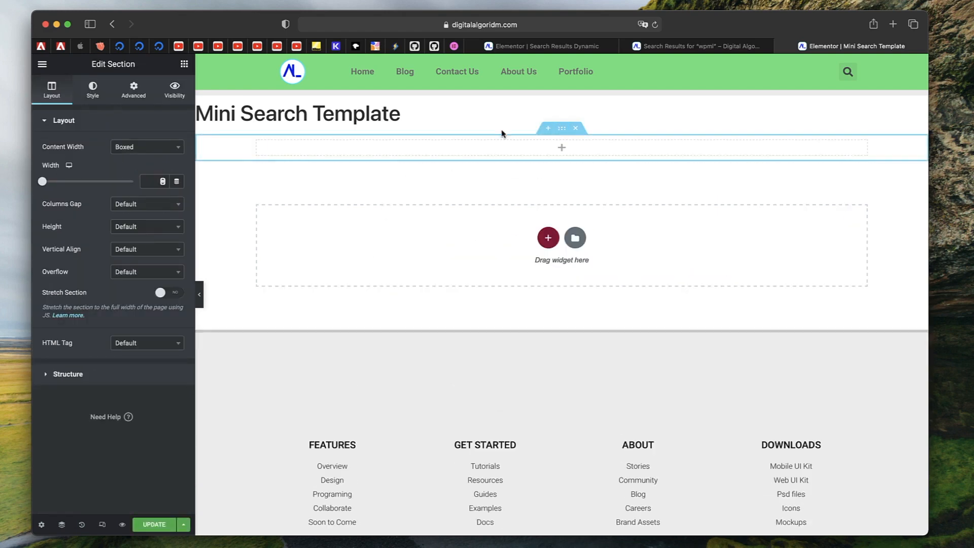
# Set the section's height to Min Height and add a Featured Image widget into its column
pyautogui.click(150, 228)
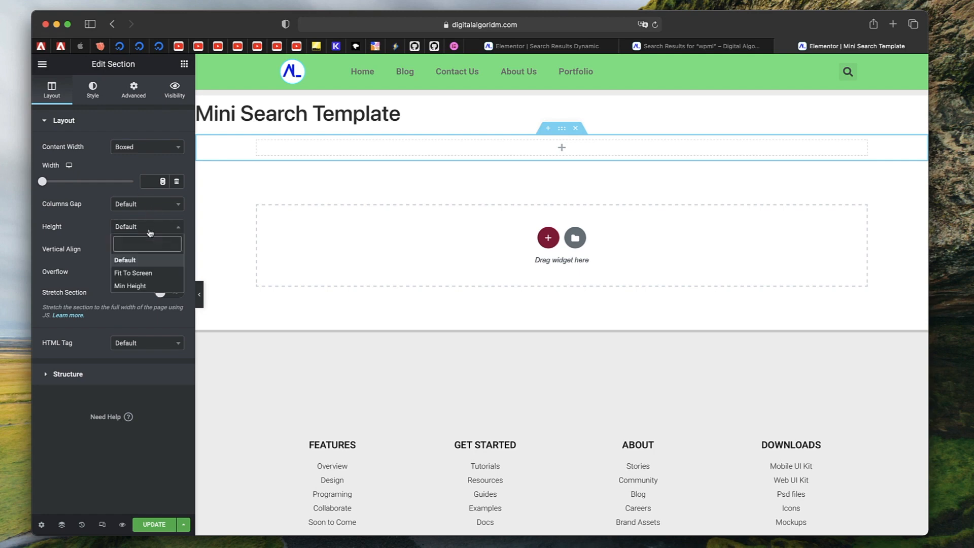
pyautogui.click(136, 285)
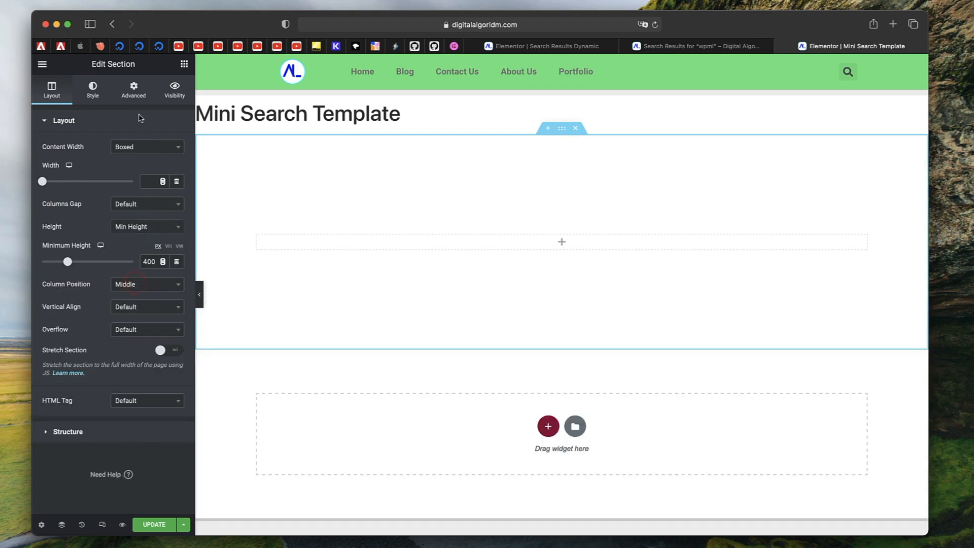
pyautogui.click(184, 64)
pyautogui.scroll(-10, 115, 248)
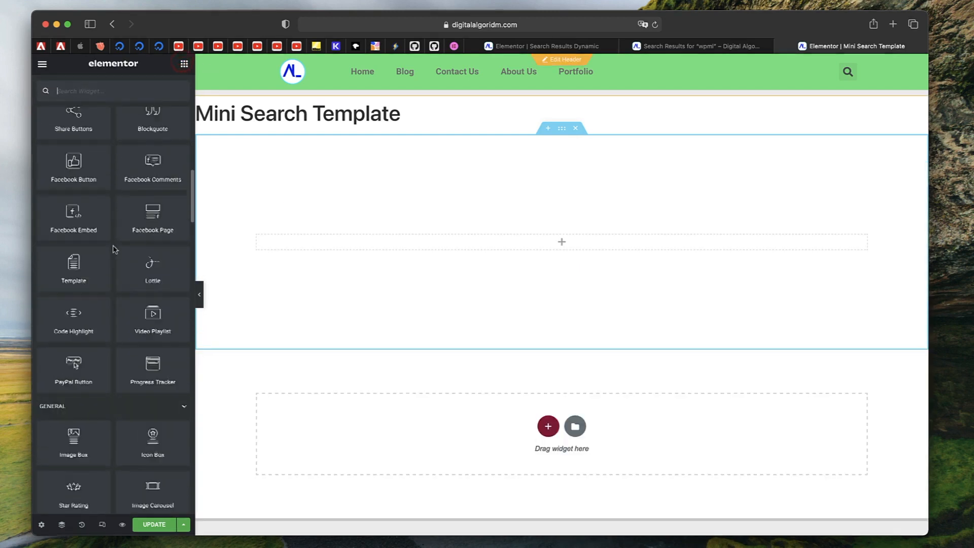
pyautogui.scroll(-10, 114, 248)
pyautogui.scroll(-8, 115, 249)
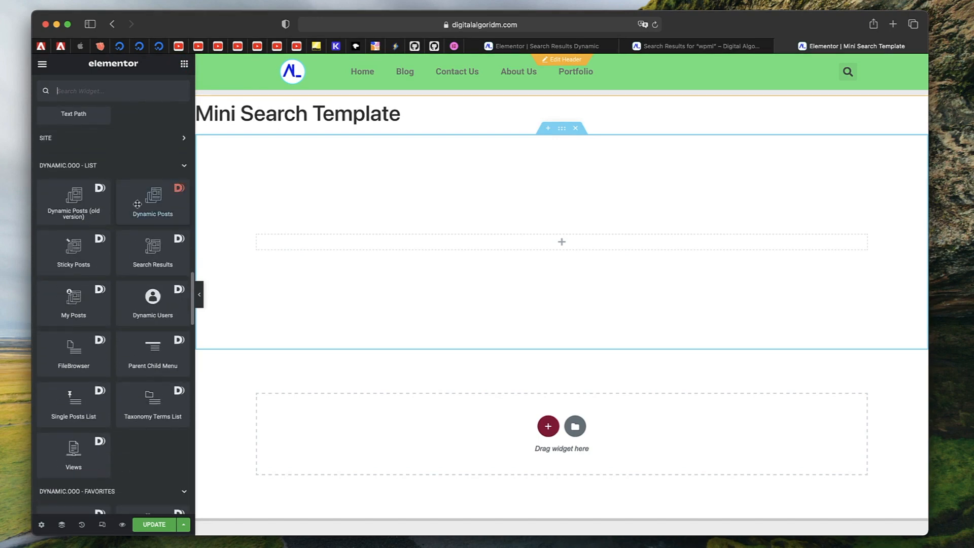
pyautogui.scroll(-10, 124, 365)
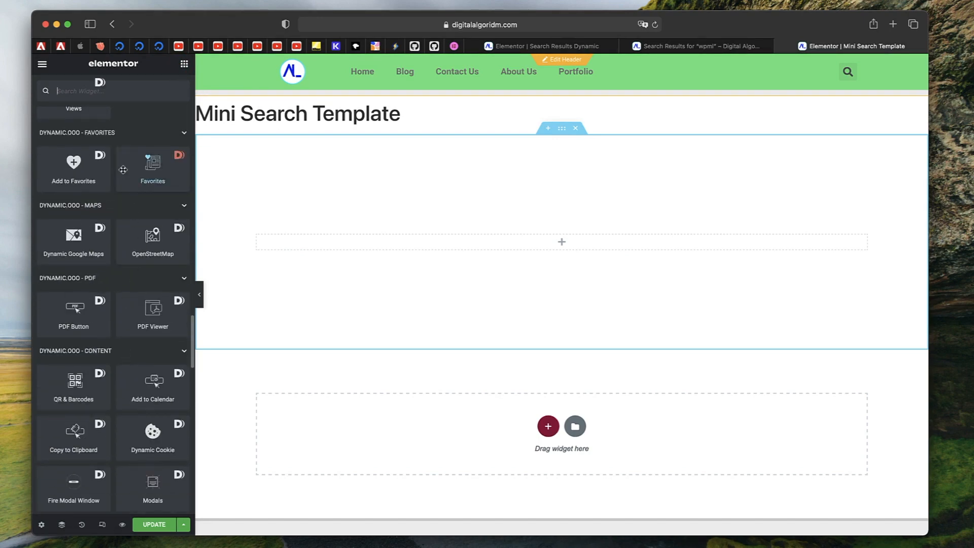
pyautogui.scroll(-10, 137, 325)
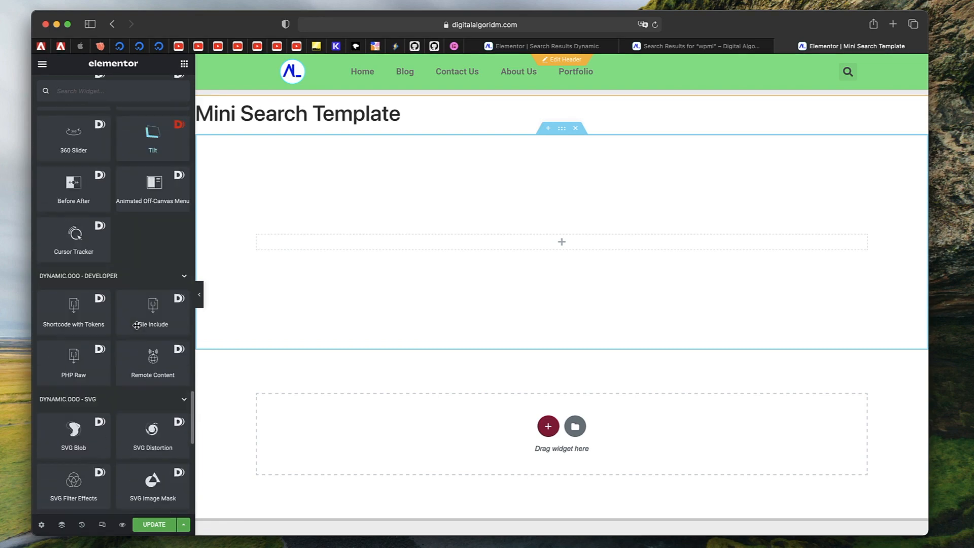
pyautogui.scroll(-1, 94, 232)
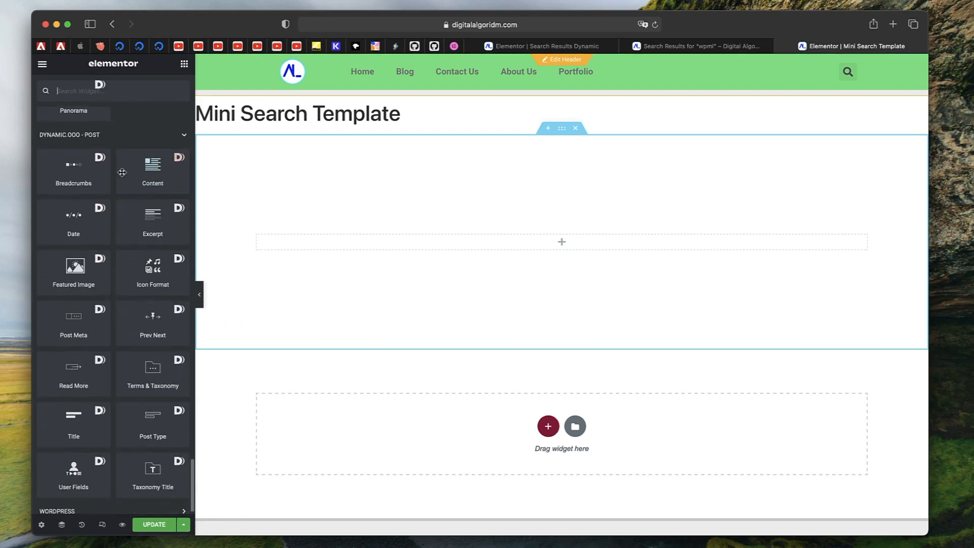
pyautogui.moveTo(76, 274); pyautogui.dragTo(535, 240)
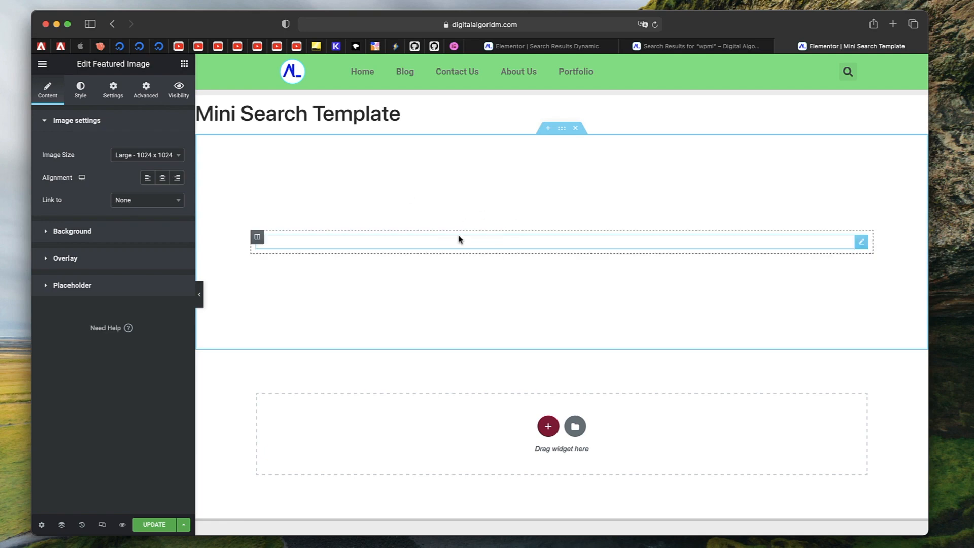
# Turn on the Featured Image widget's mask with the Circle shape
pyautogui.click(121, 92)
pyautogui.click(82, 90)
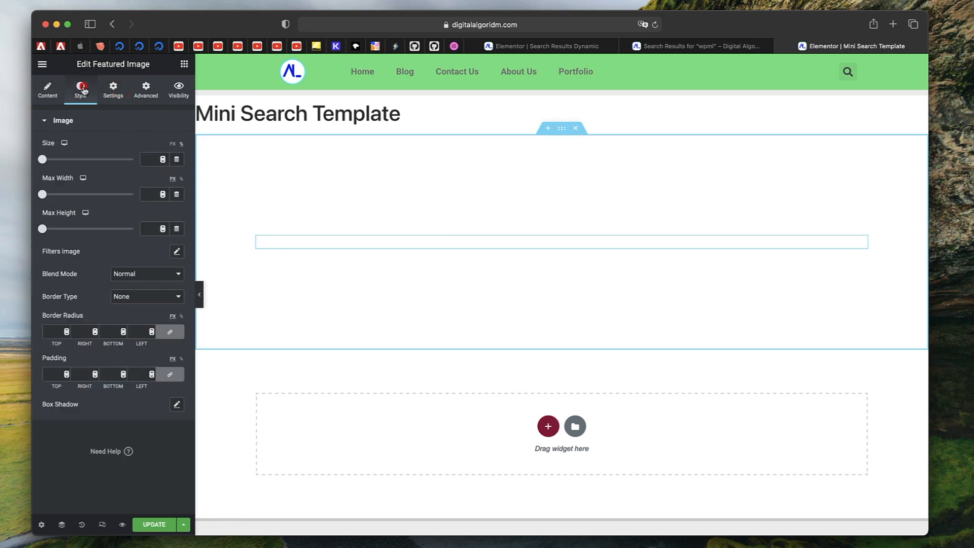
pyautogui.click(48, 94)
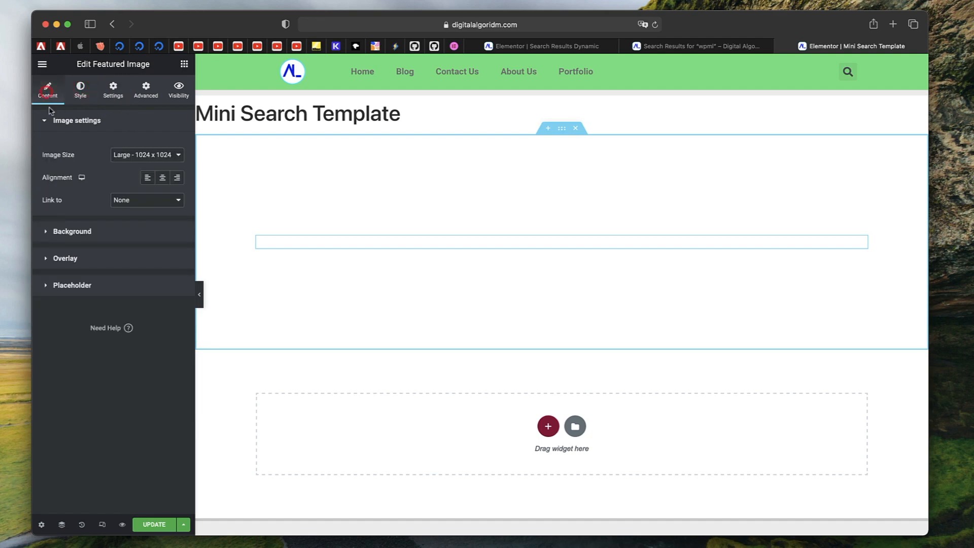
pyautogui.click(144, 95)
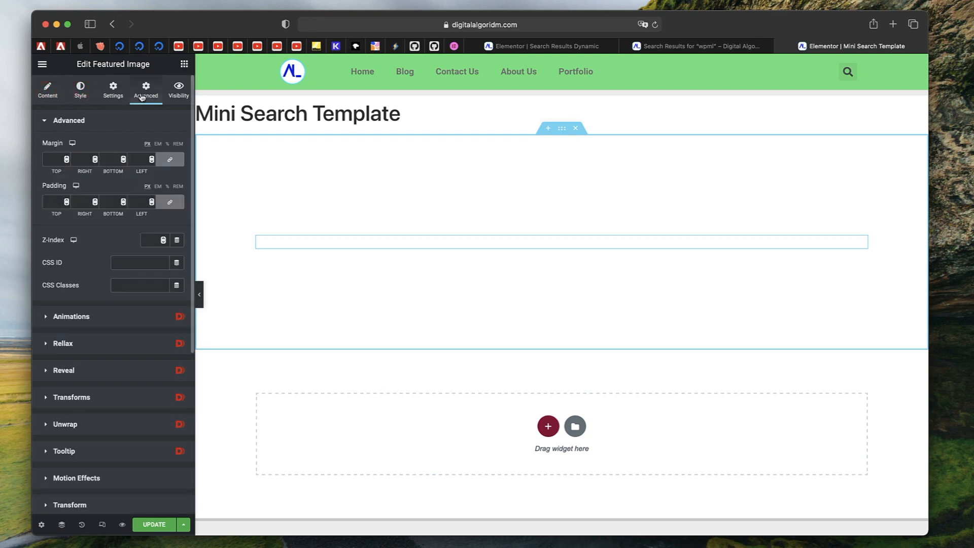
pyautogui.scroll(-5, 84, 338)
pyautogui.click(84, 398)
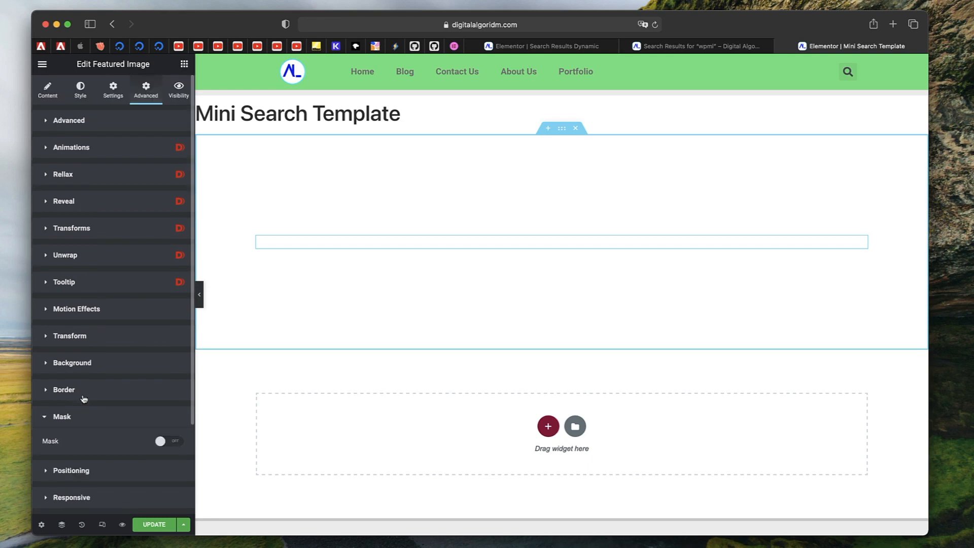
pyautogui.click(161, 442)
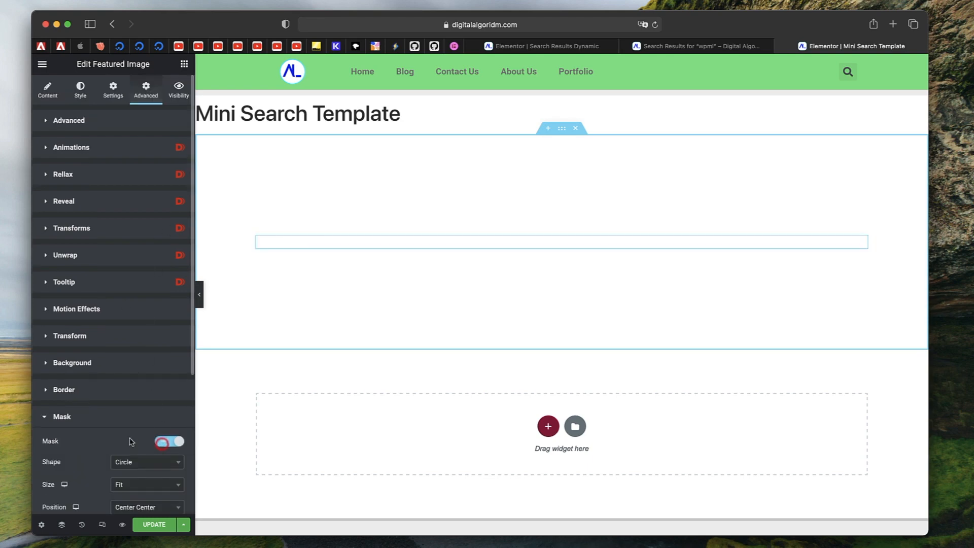
pyautogui.click(90, 414)
pyautogui.click(580, 247)
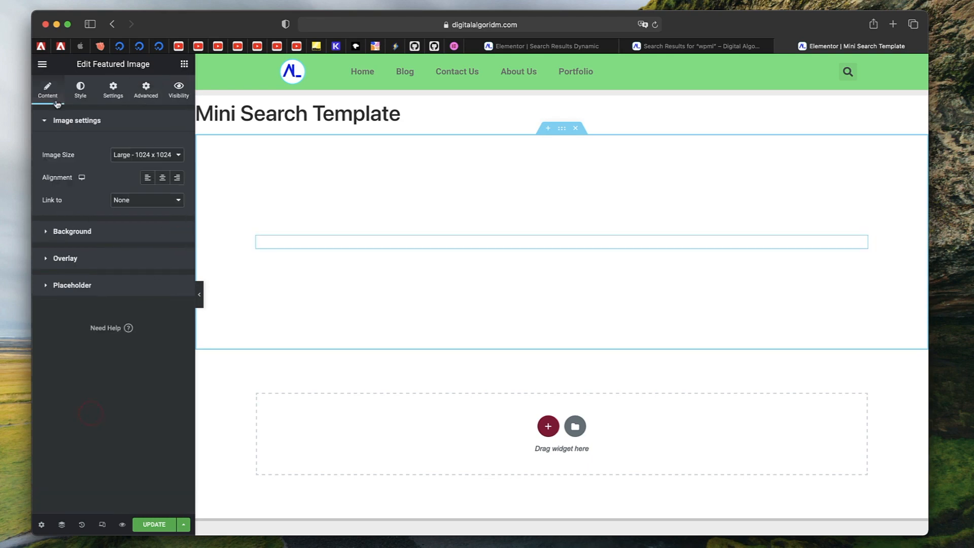
# Add a Date widget above the featured image in the section
pyautogui.click(184, 65)
pyautogui.scroll(-15, 112, 347)
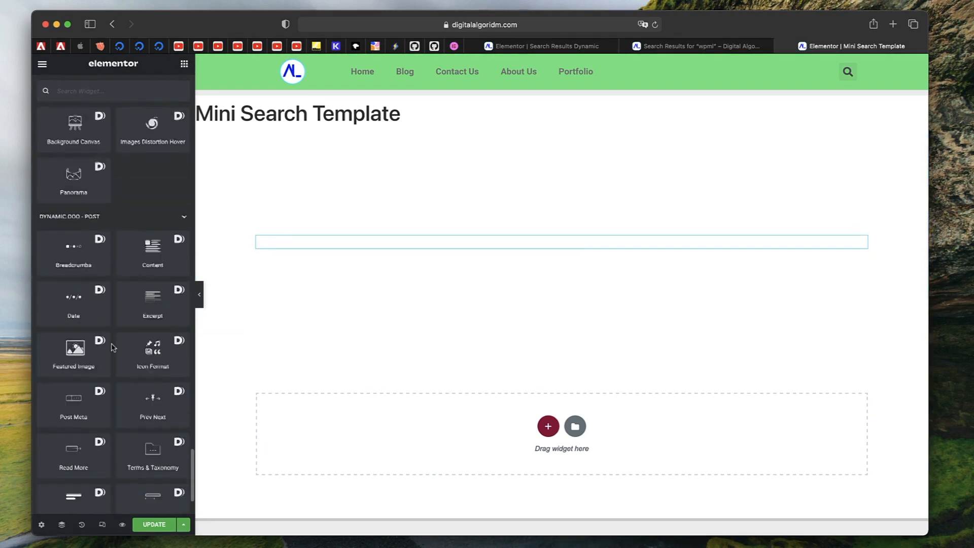
pyautogui.scroll(1, 112, 348)
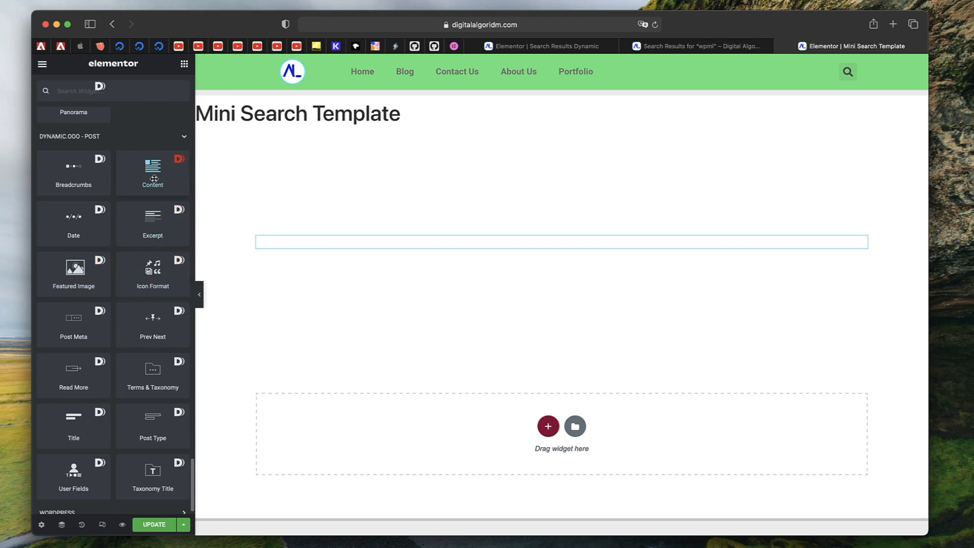
pyautogui.moveTo(73, 223); pyautogui.dragTo(431, 241)
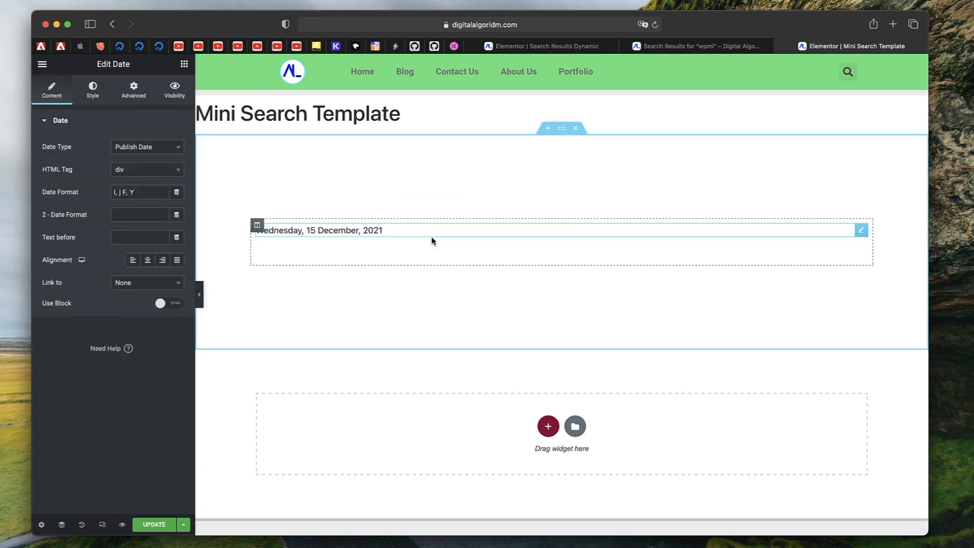
# Center-align the Date widget
pyautogui.click(562, 128)
pyautogui.click(339, 231)
pyautogui.click(148, 260)
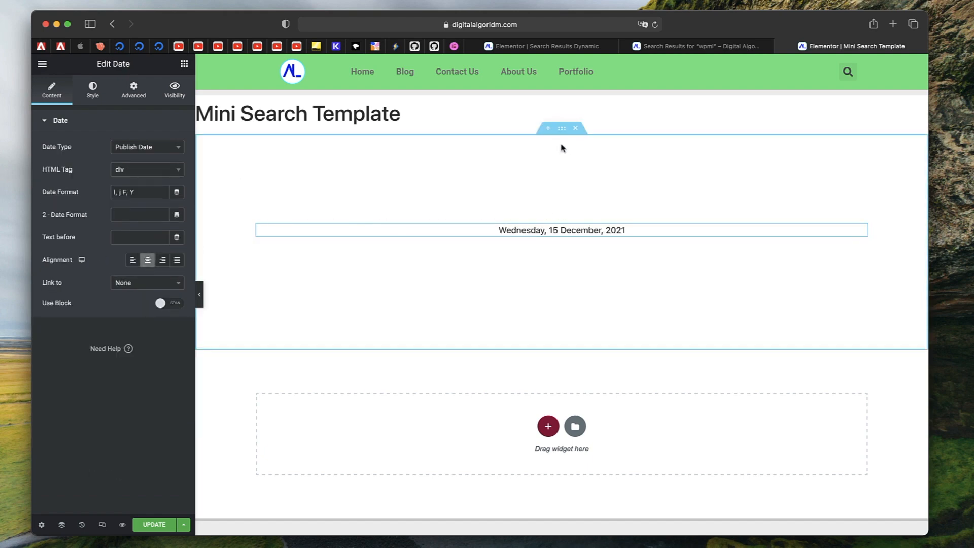
# Give the section a classic background in the Primary global colour and update the template
pyautogui.click(561, 129)
pyautogui.click(103, 89)
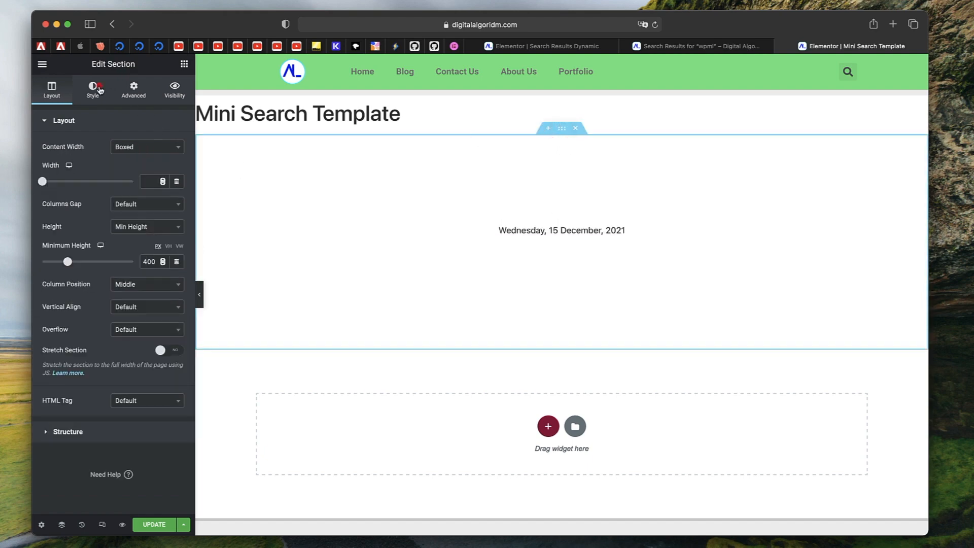
pyautogui.click(132, 169)
pyautogui.click(162, 192)
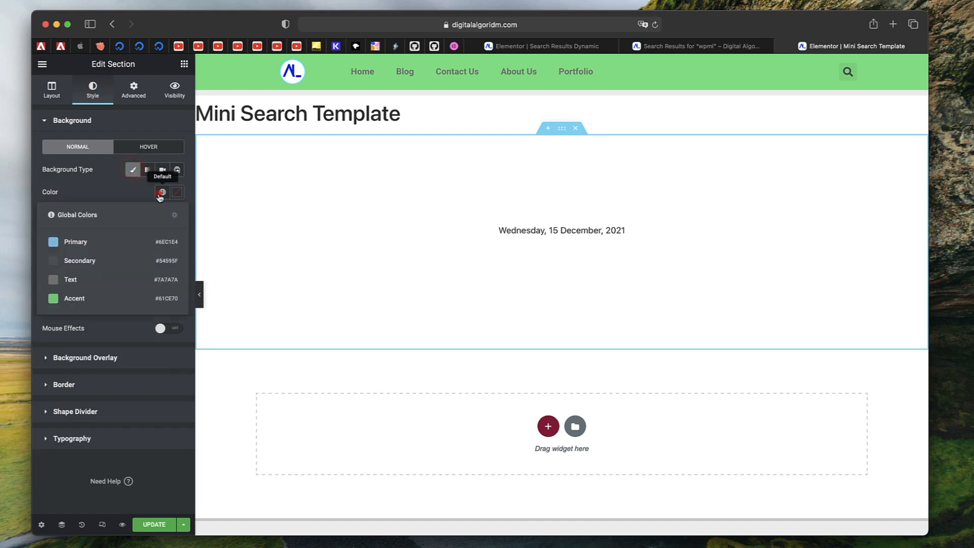
pyautogui.click(108, 246)
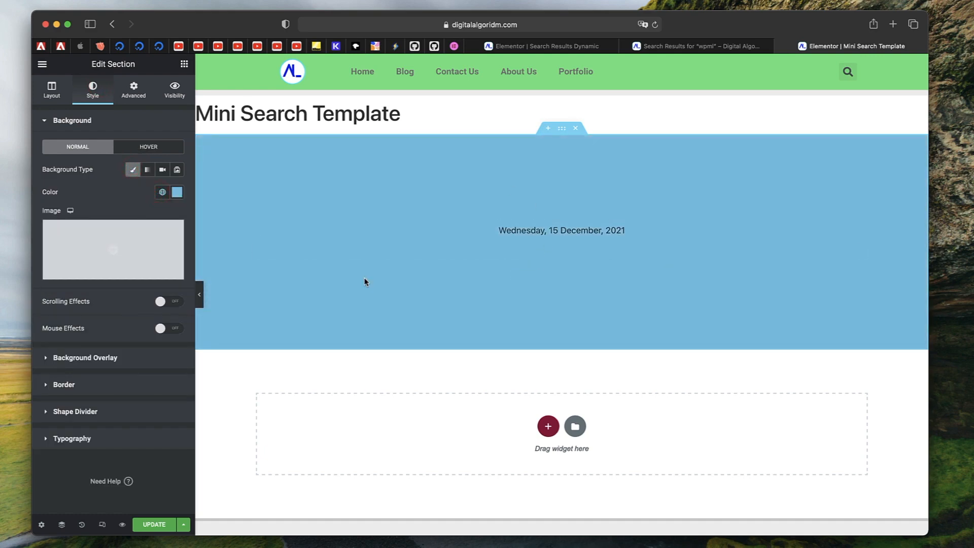
pyautogui.click(152, 524)
# Reload the search results page editor and set the Search Results widget's template to Mini Search Template
pyautogui.click(571, 46)
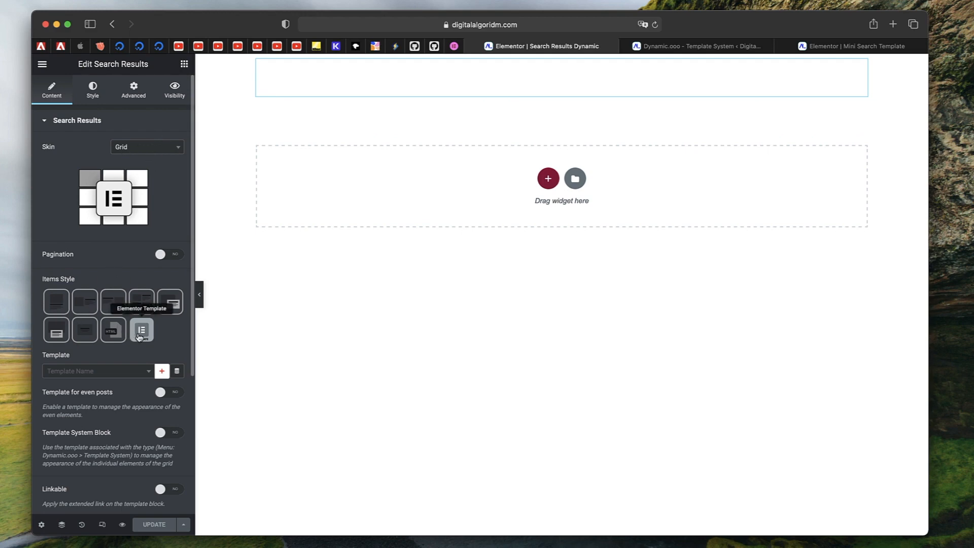
pyautogui.click(655, 24)
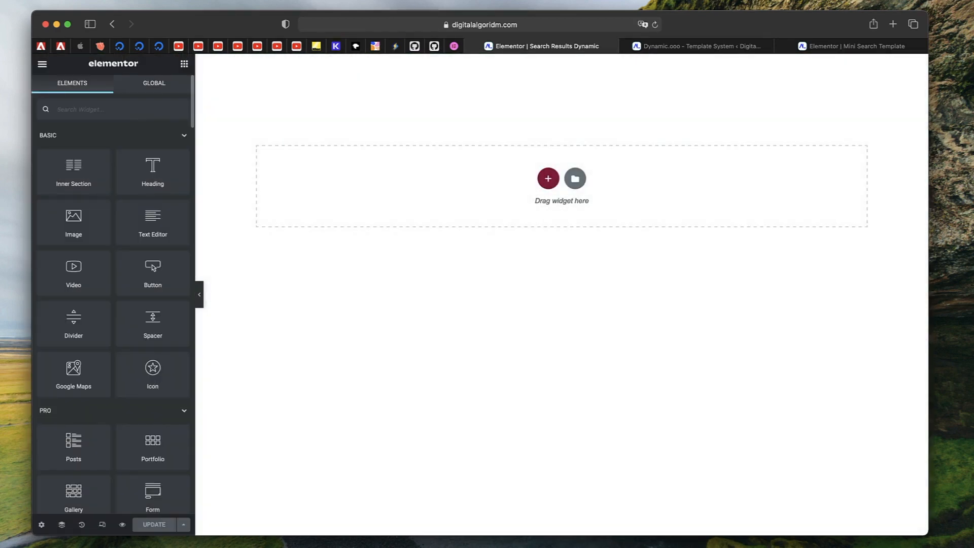
pyautogui.click(475, 85)
pyautogui.click(120, 372)
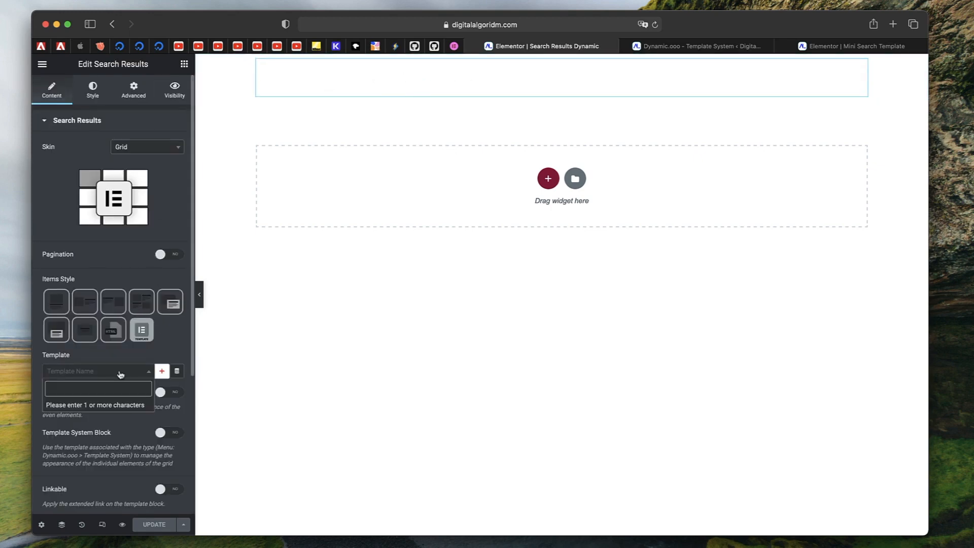
pyautogui.write('min')
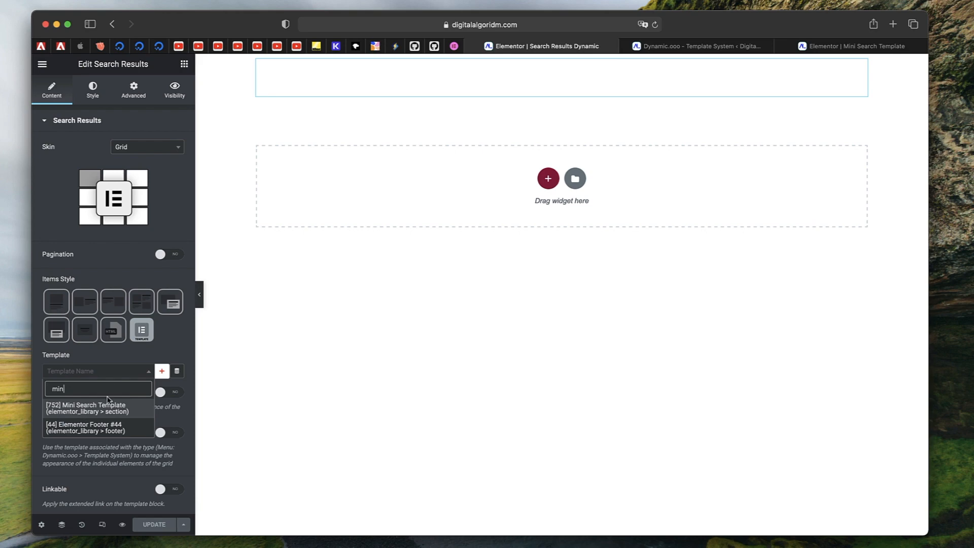
pyautogui.click(108, 408)
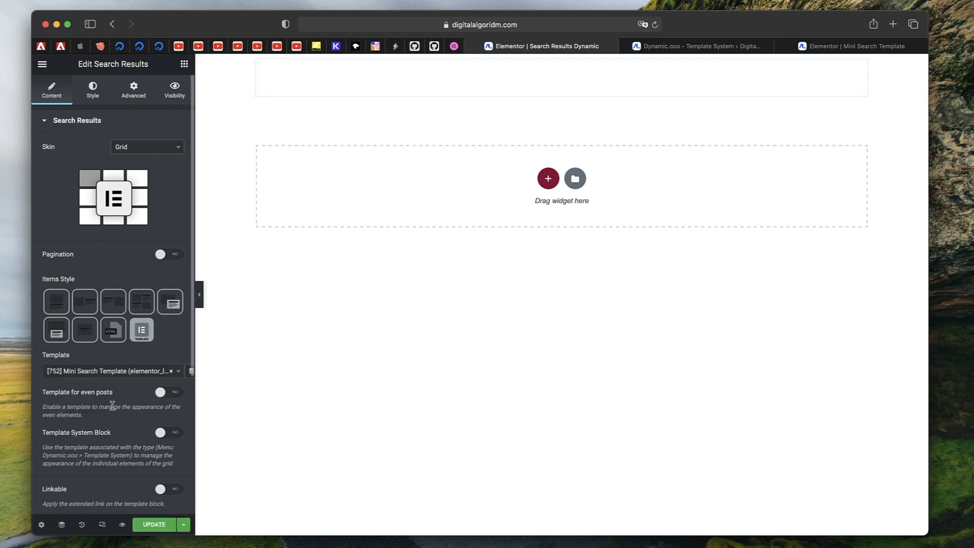
# Enable Linkable on the Search Results widget and update the page
pyautogui.scroll(-3, 112, 405)
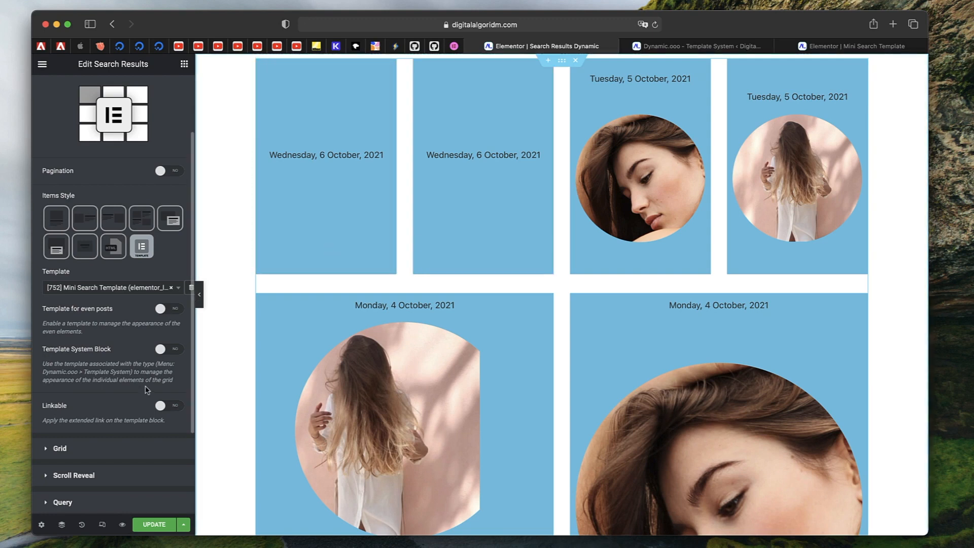
pyautogui.click(160, 405)
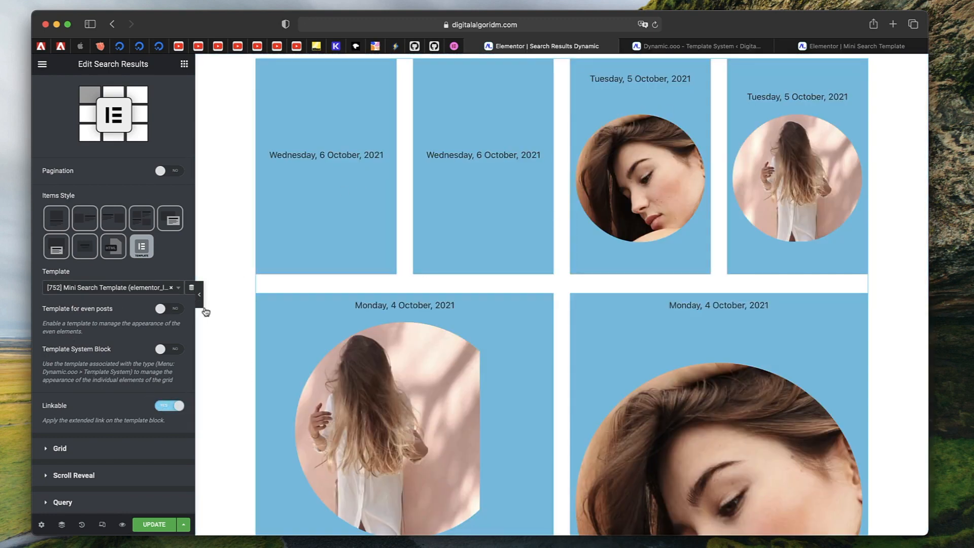
pyautogui.scroll(-5, 122, 455)
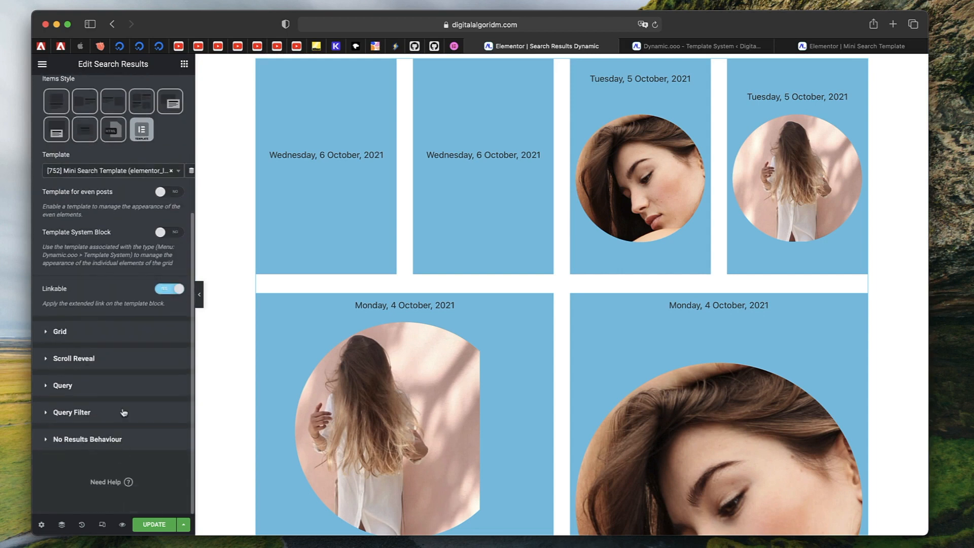
pyautogui.click(117, 393)
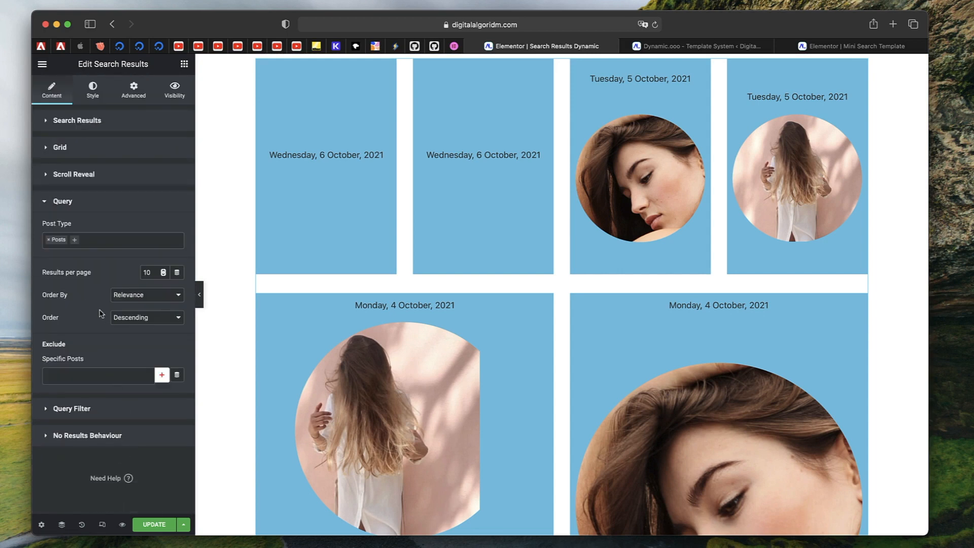
pyautogui.click(98, 206)
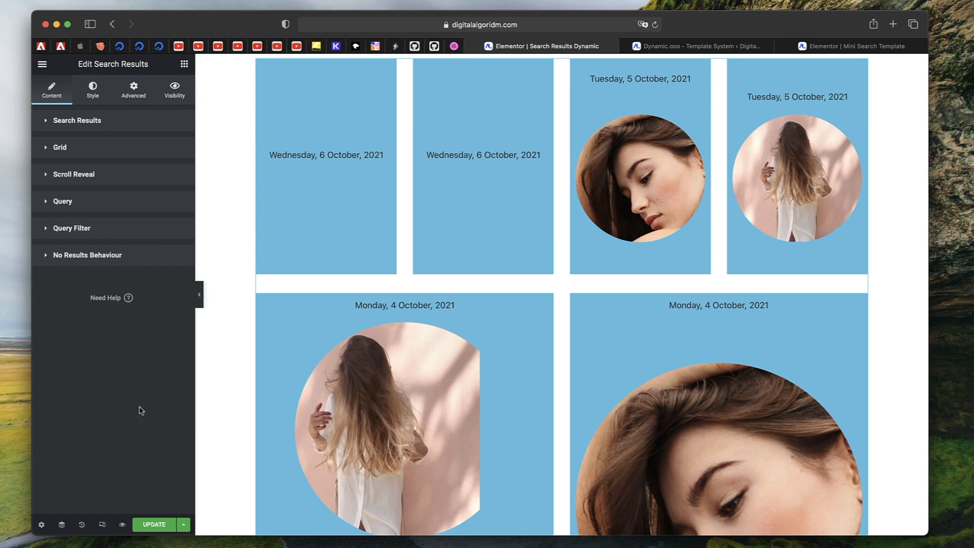
pyautogui.click(152, 523)
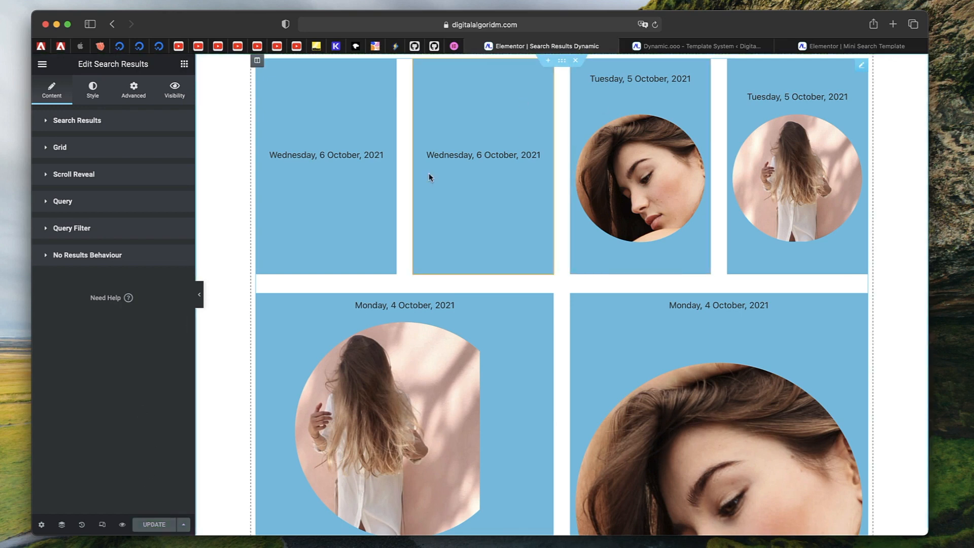
# Open the WordPress Dashboard from the Mini Search Template editor using the Finder
pyautogui.click(709, 46)
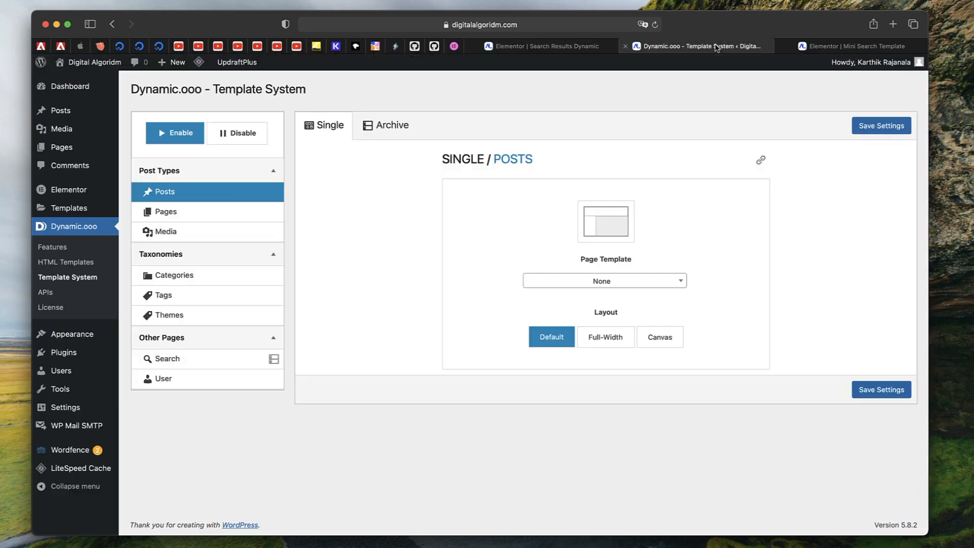
pyautogui.click(826, 46)
pyautogui.press('super+e')
pyautogui.write('das')
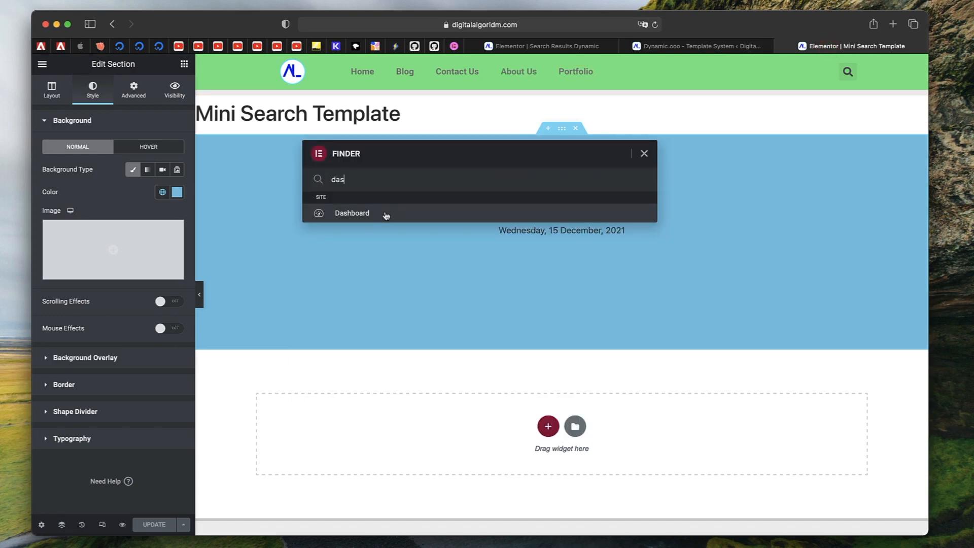
pyautogui.click(385, 212)
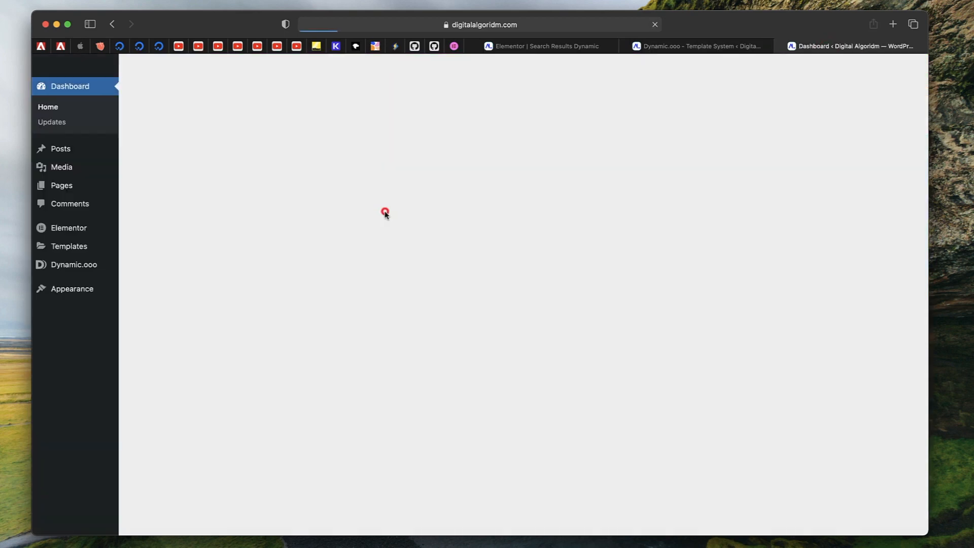
# Visit the live site and search for "wpml" with the header search to preview the results page
pyautogui.click(94, 61)
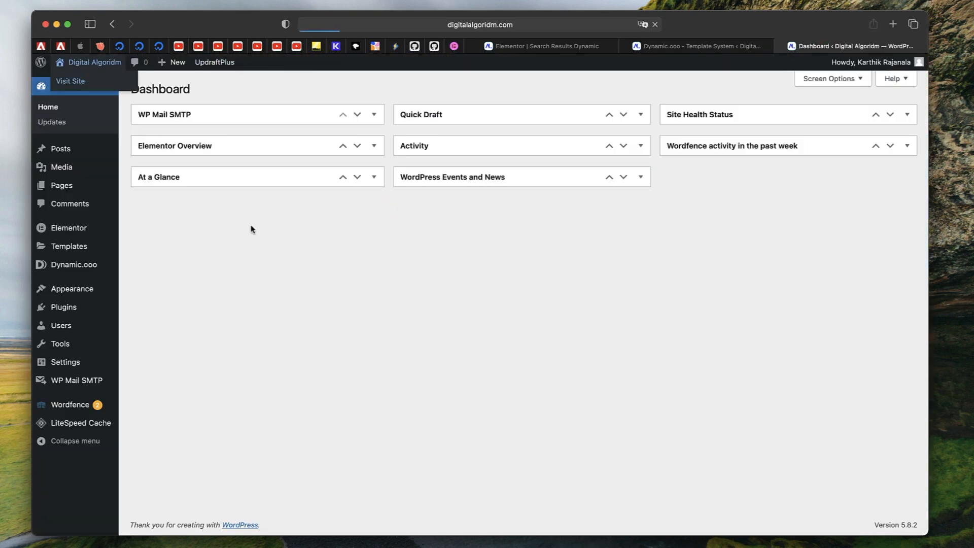
pyautogui.moveTo(398, 64)
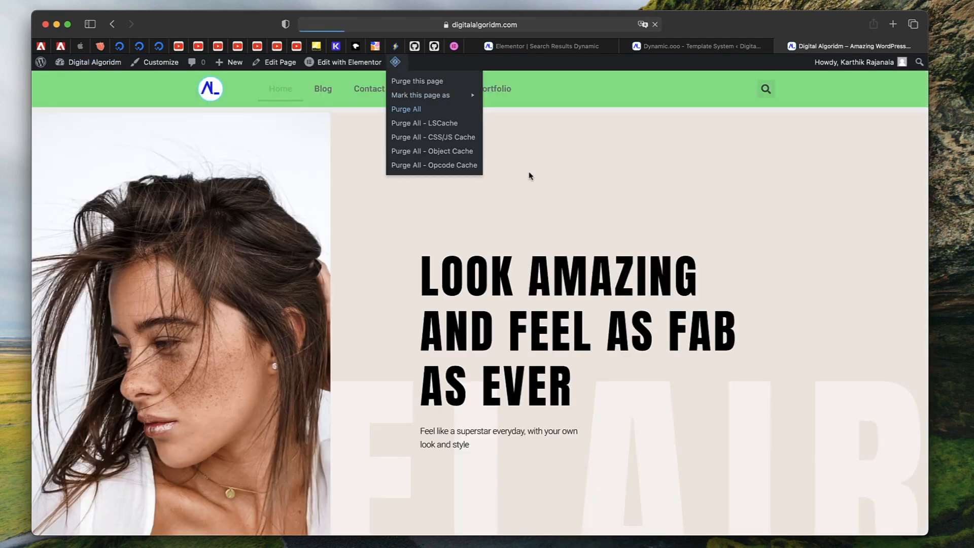
pyautogui.click(758, 95)
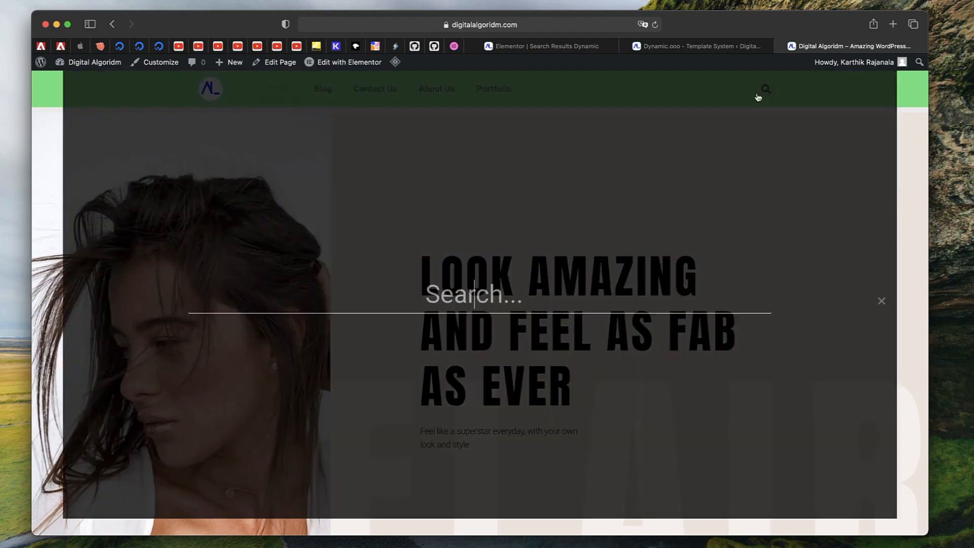
pyautogui.write('wpml')
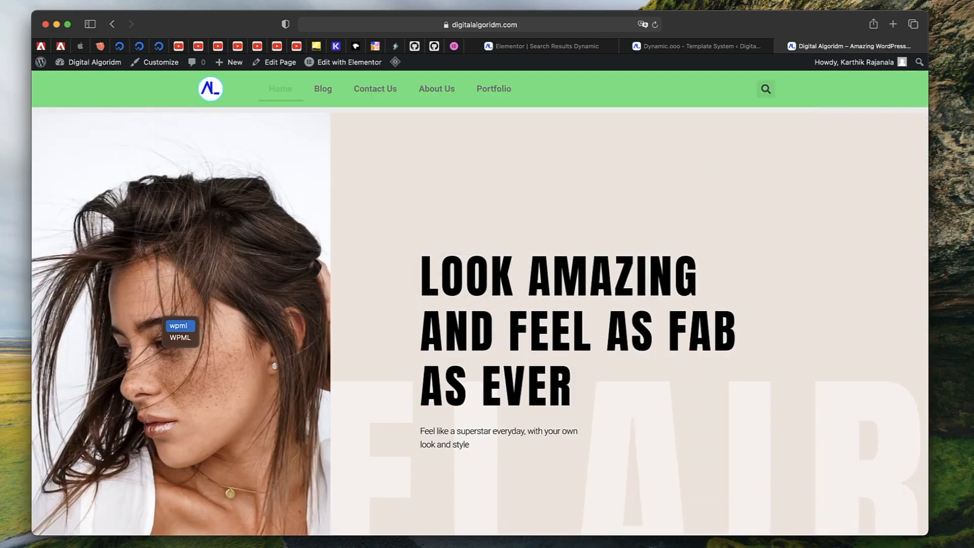
pyautogui.click(766, 90)
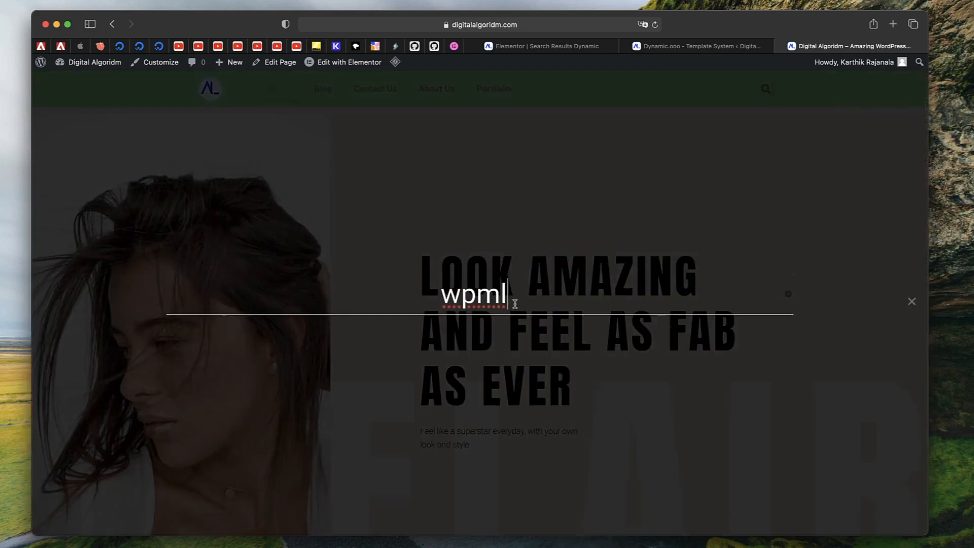
pyautogui.press('Return')
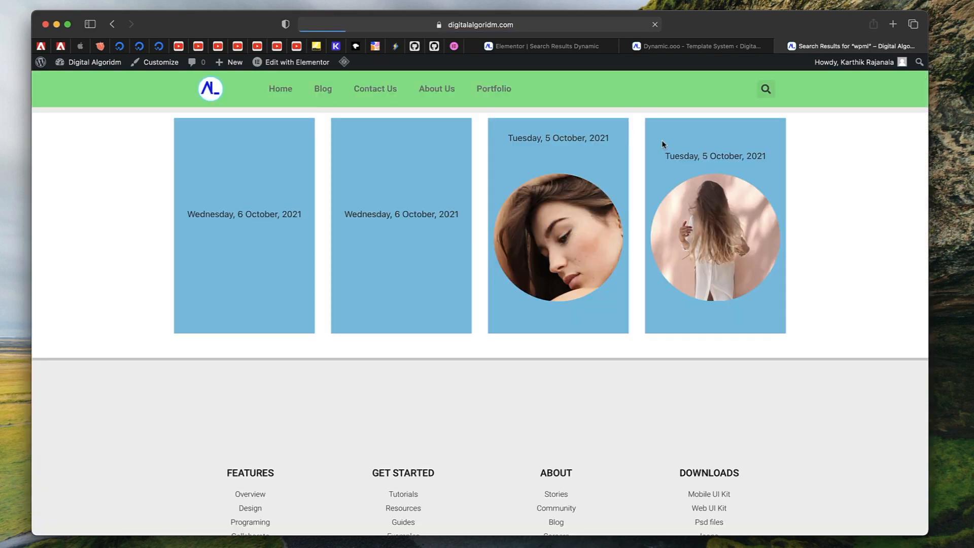
# Return to the Search Results Dynamic page editor tab
pyautogui.hscroll(-5, 677, 247)
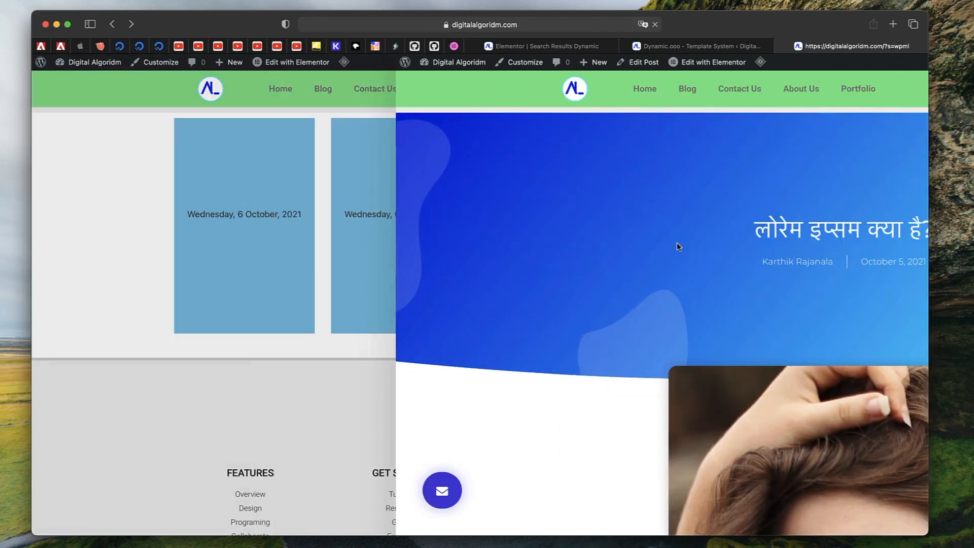
pyautogui.click(672, 48)
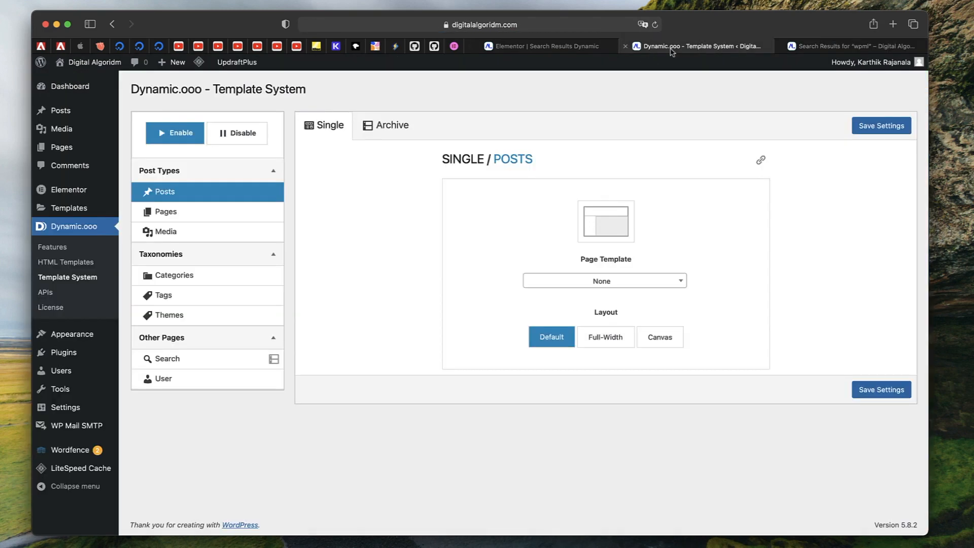
pyautogui.click(572, 48)
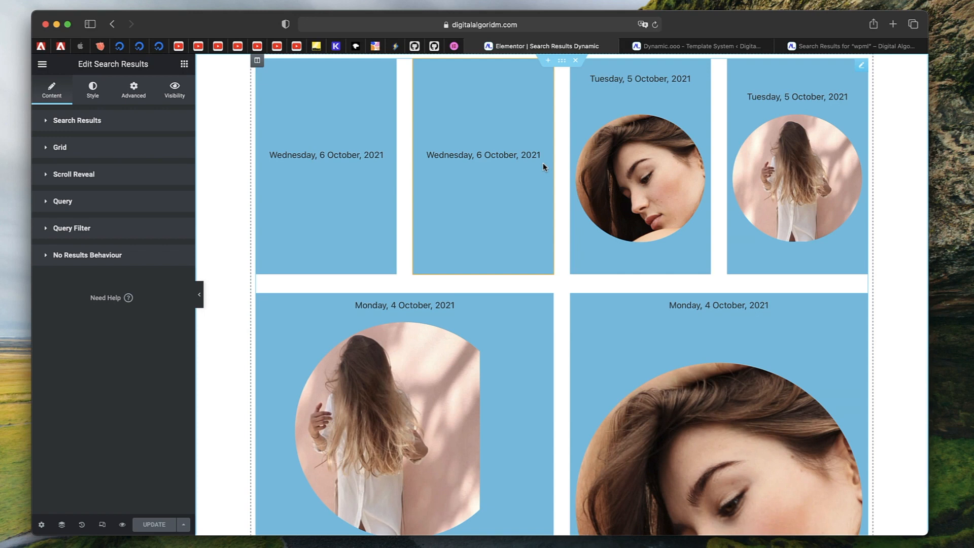